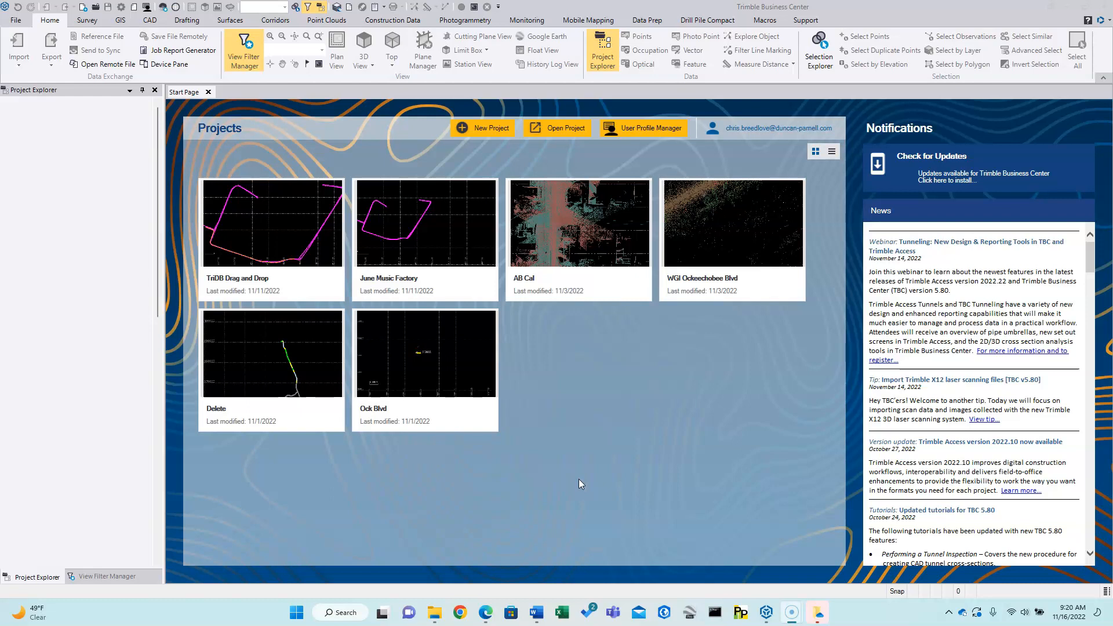
# Step: Create a new project from the US Survey Foot template
pyautogui.click(487, 129)
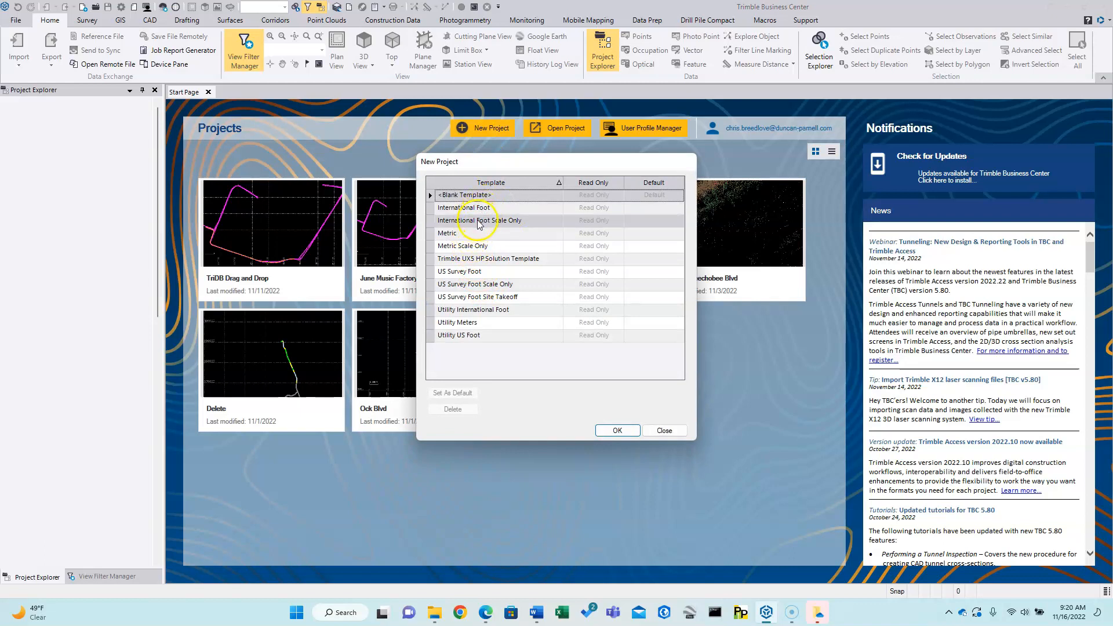
pyautogui.click(468, 270)
pyautogui.click(616, 430)
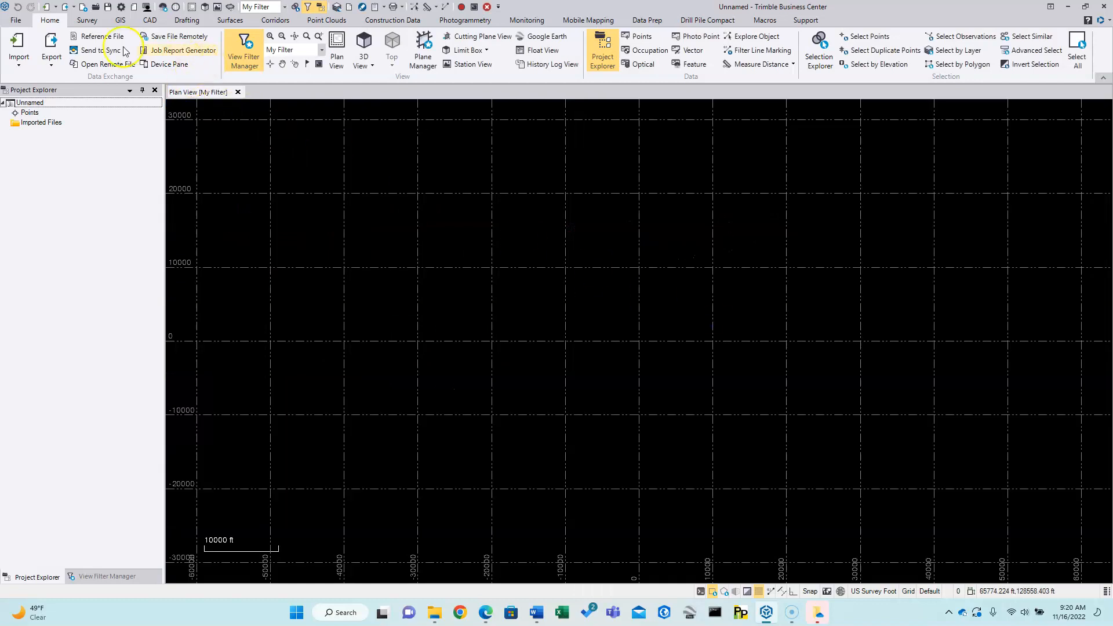
# Step: Start saving the project under a new name and create a TBC folder inside Projects > MX7 Tutorial
pyautogui.click(16, 19)
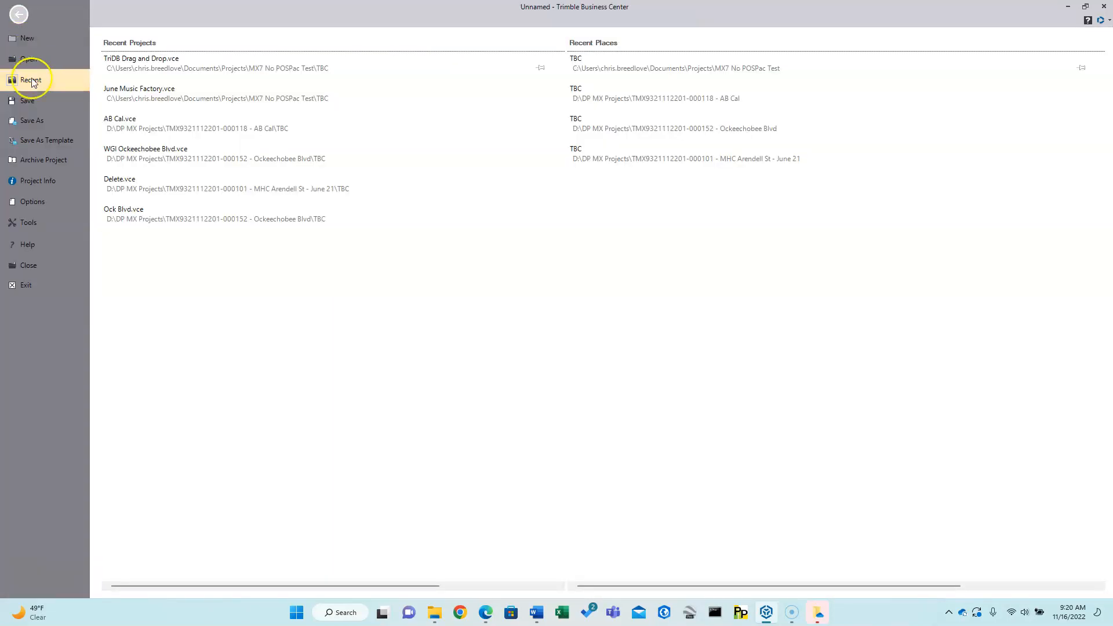
pyautogui.click(32, 120)
pyautogui.scroll(5, 54, 142)
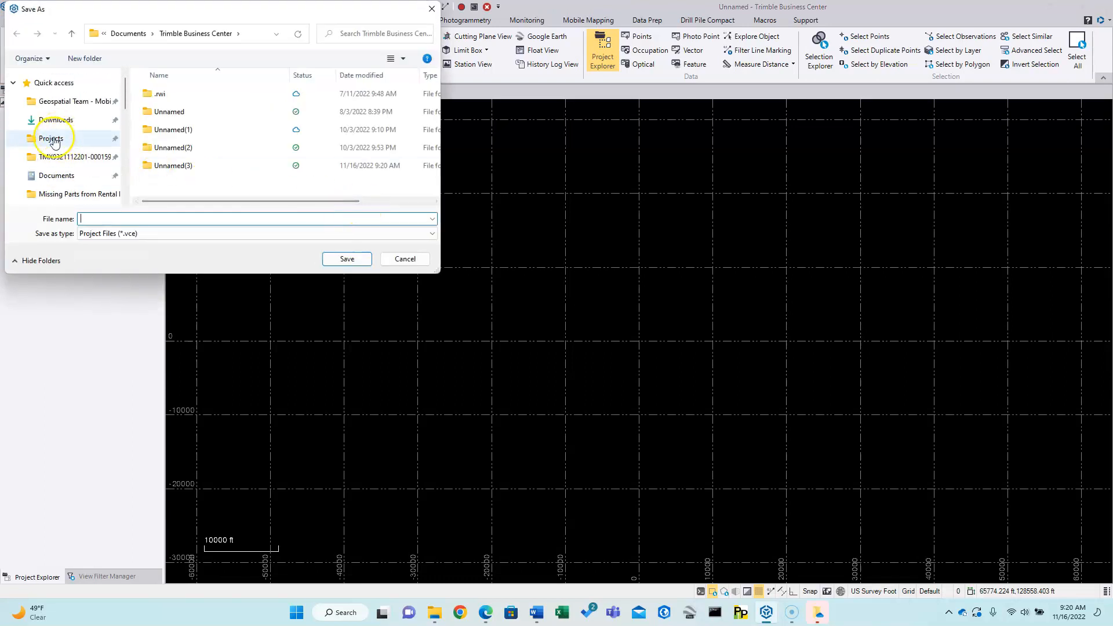
pyautogui.click(52, 139)
pyautogui.doubleClick(167, 130)
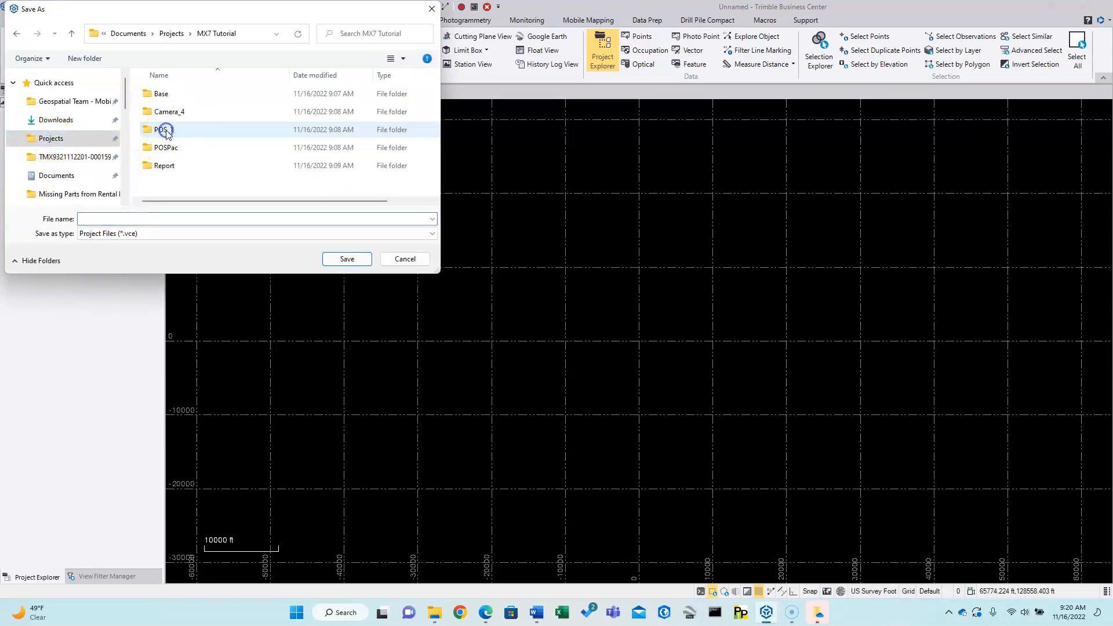
pyautogui.rightClick(164, 180)
pyautogui.moveTo(215, 204)
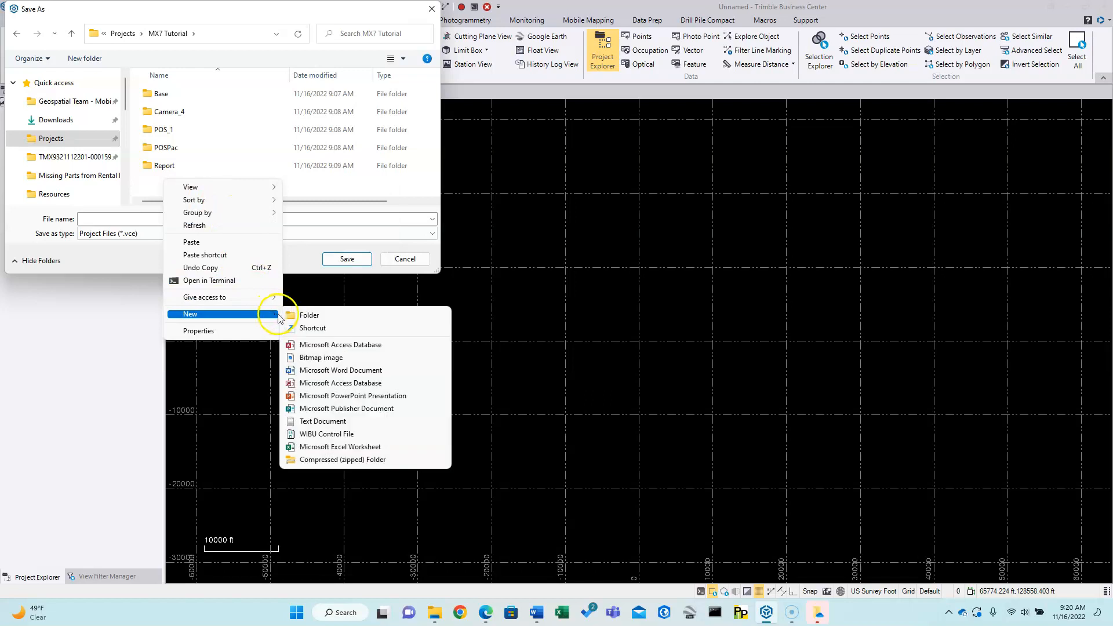
pyautogui.click(305, 315)
pyautogui.write('TBC')
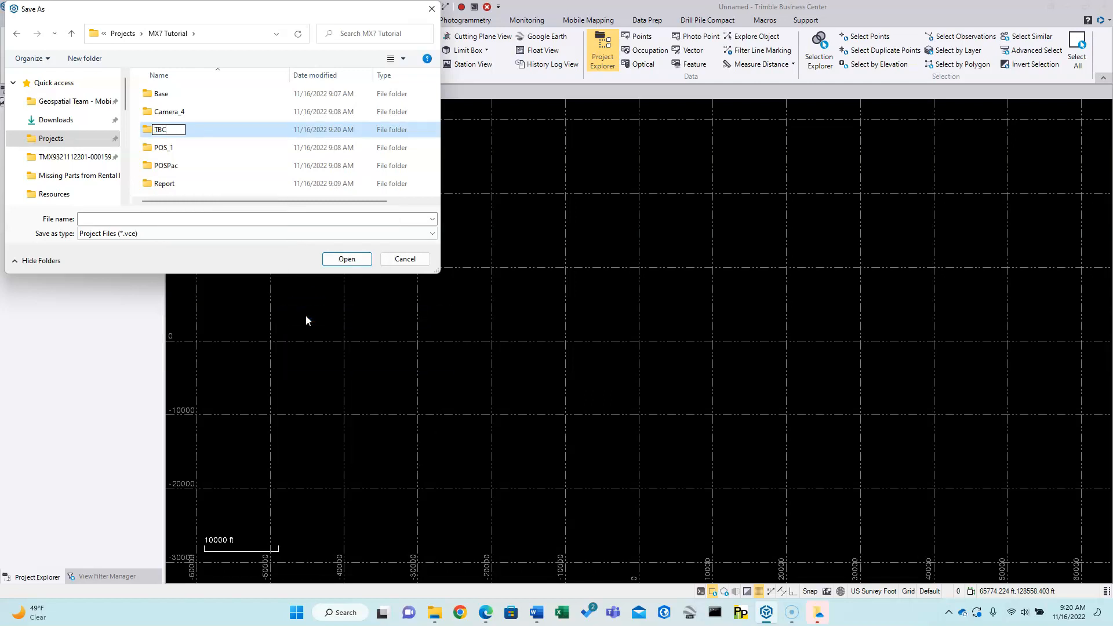
pyautogui.click(210, 170)
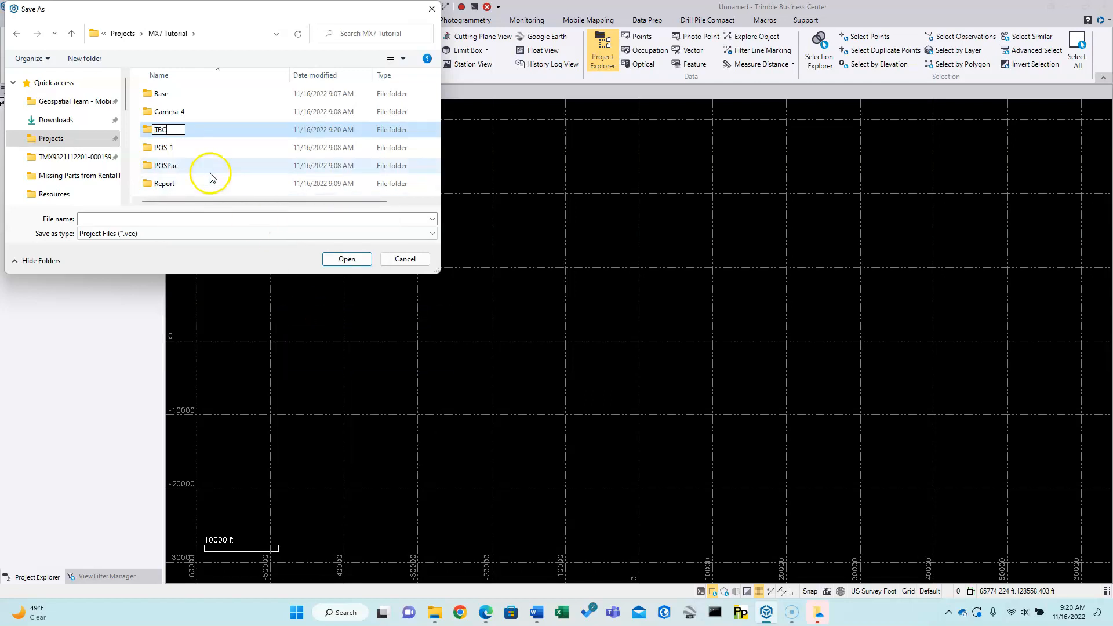
# Step: Save the project as Demo MX7 in the new TBC folder
pyautogui.doubleClick(162, 183)
pyautogui.click(135, 220)
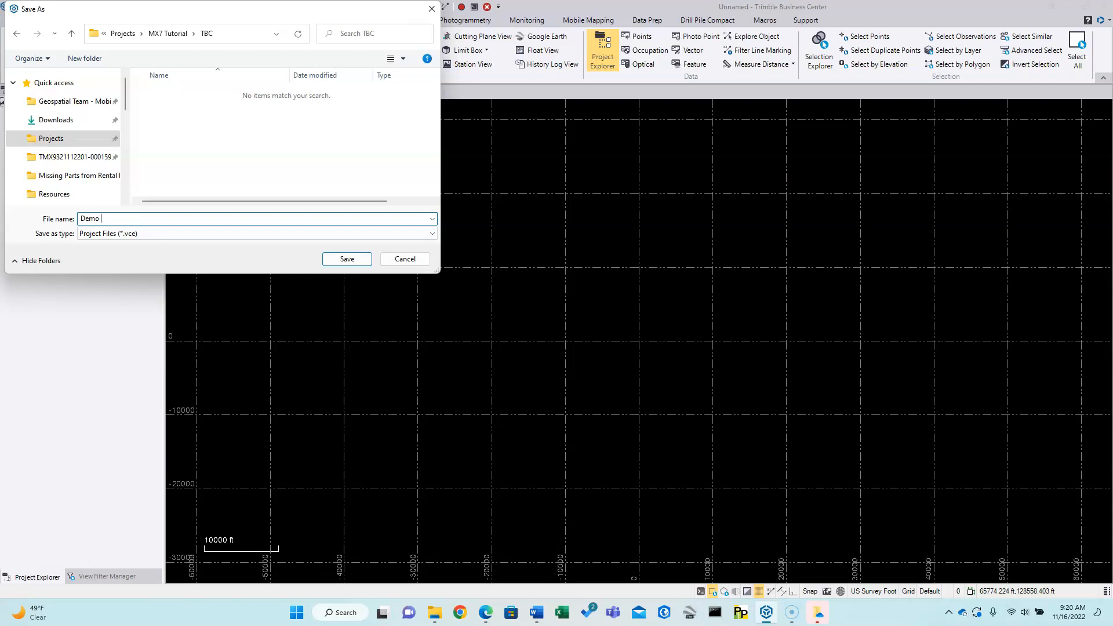
pyautogui.click(347, 258)
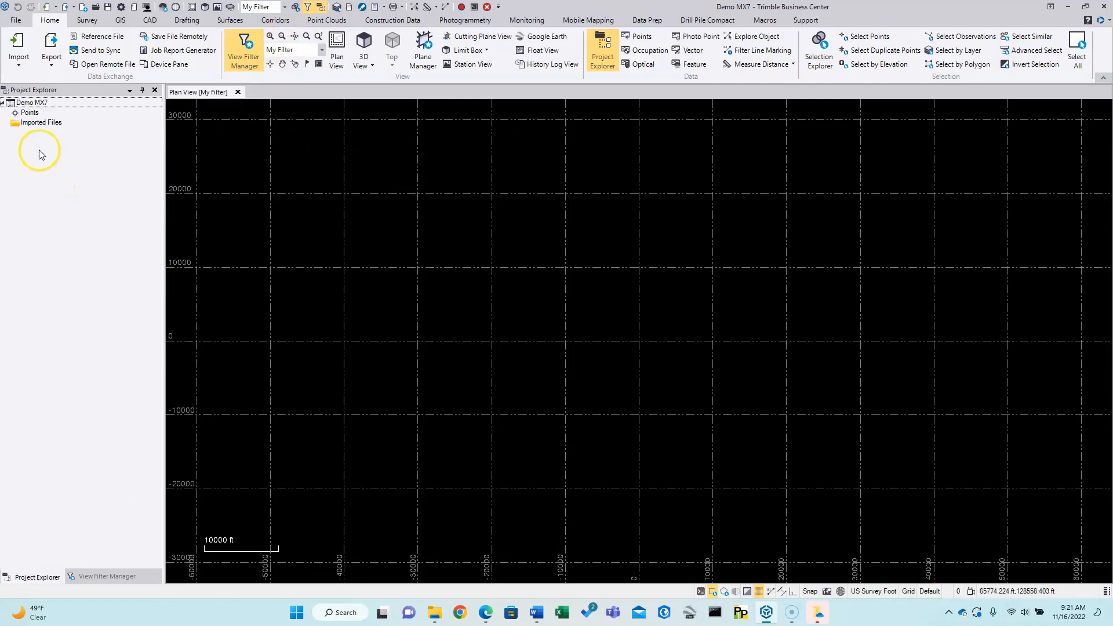
# Step: Set the project's coordinate system to the recently used United States/NAD83, North Carolina 3200 zone with NAD83(2011) and GEOID18 (Conus)
pyautogui.rightClick(34, 106)
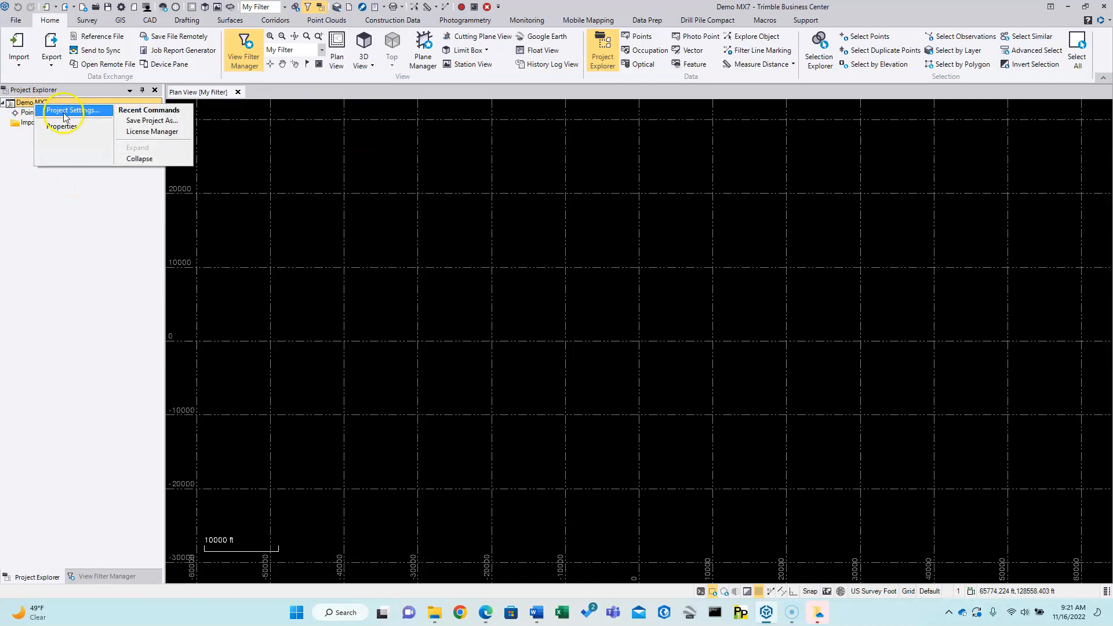
pyautogui.click(62, 112)
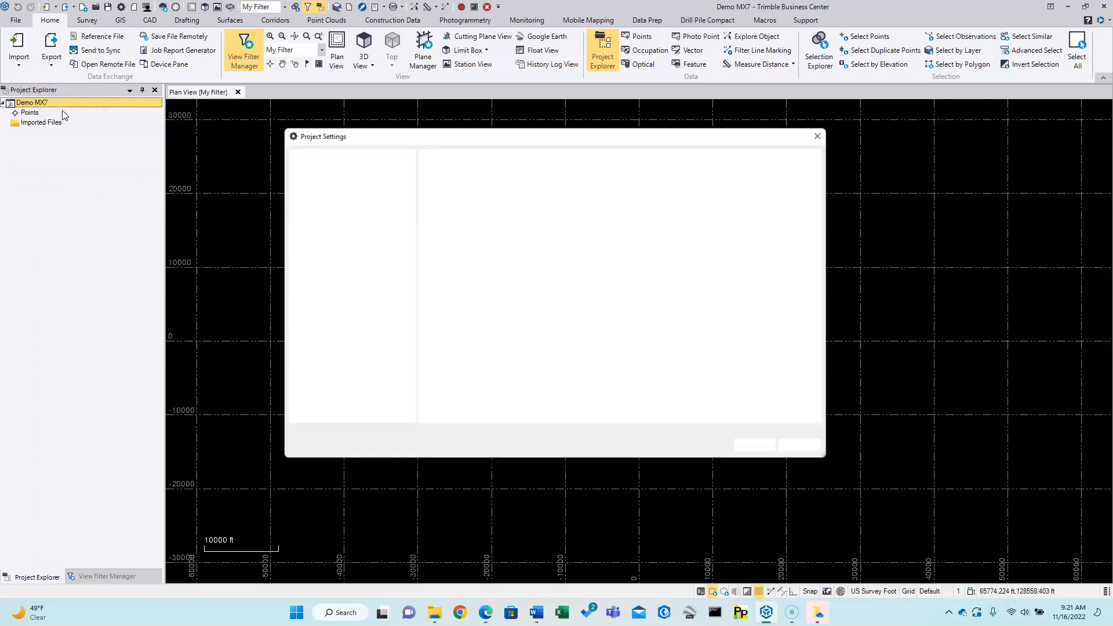
pyautogui.click(321, 161)
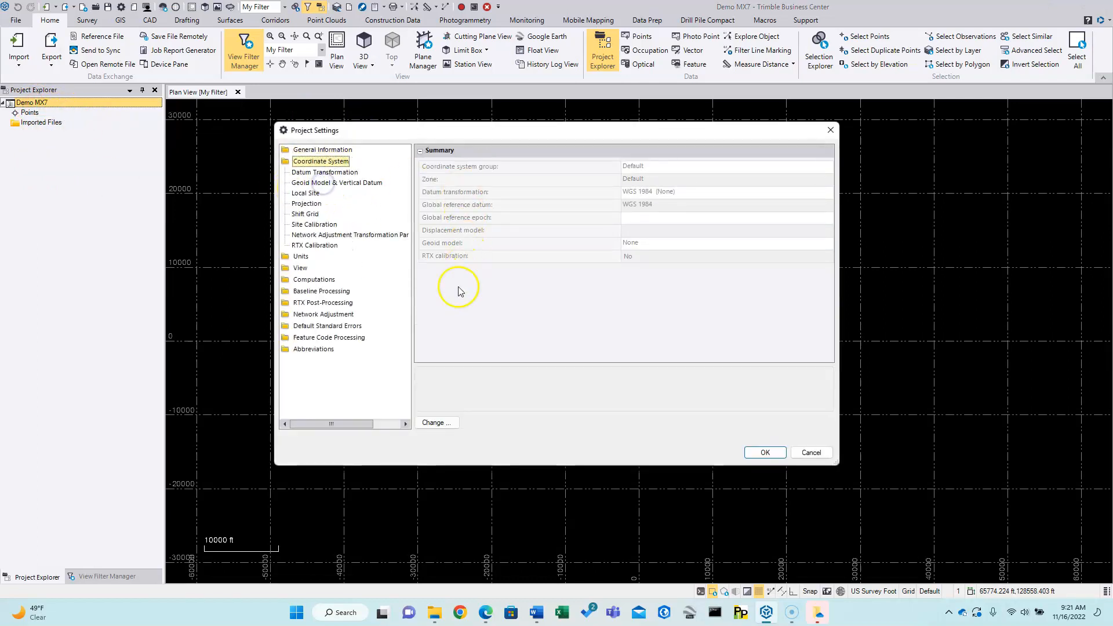
pyautogui.click(436, 423)
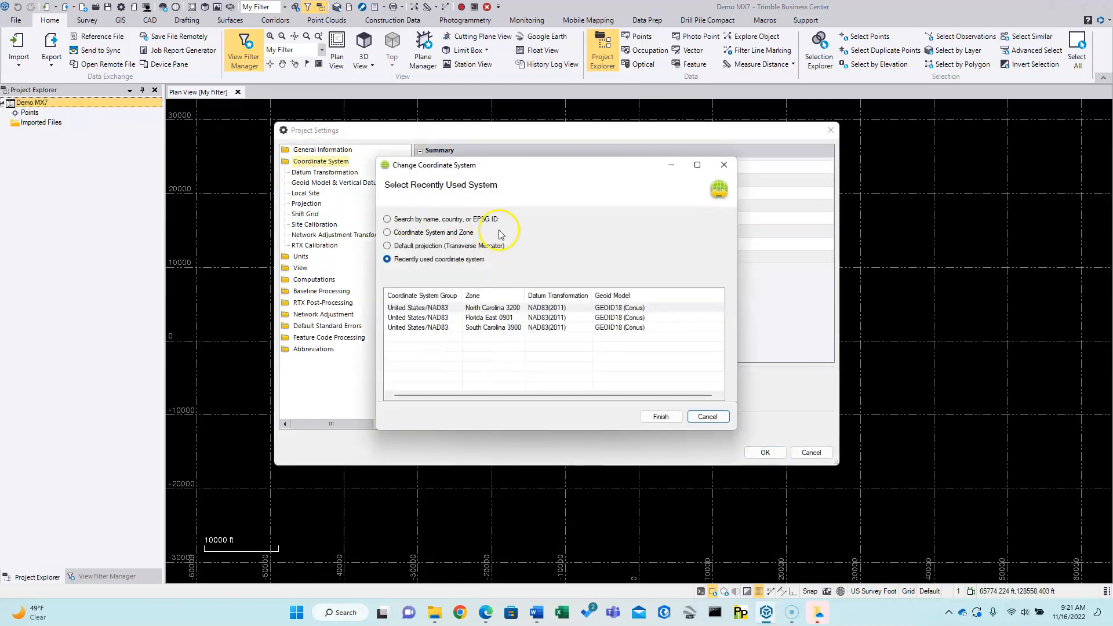
pyautogui.click(444, 308)
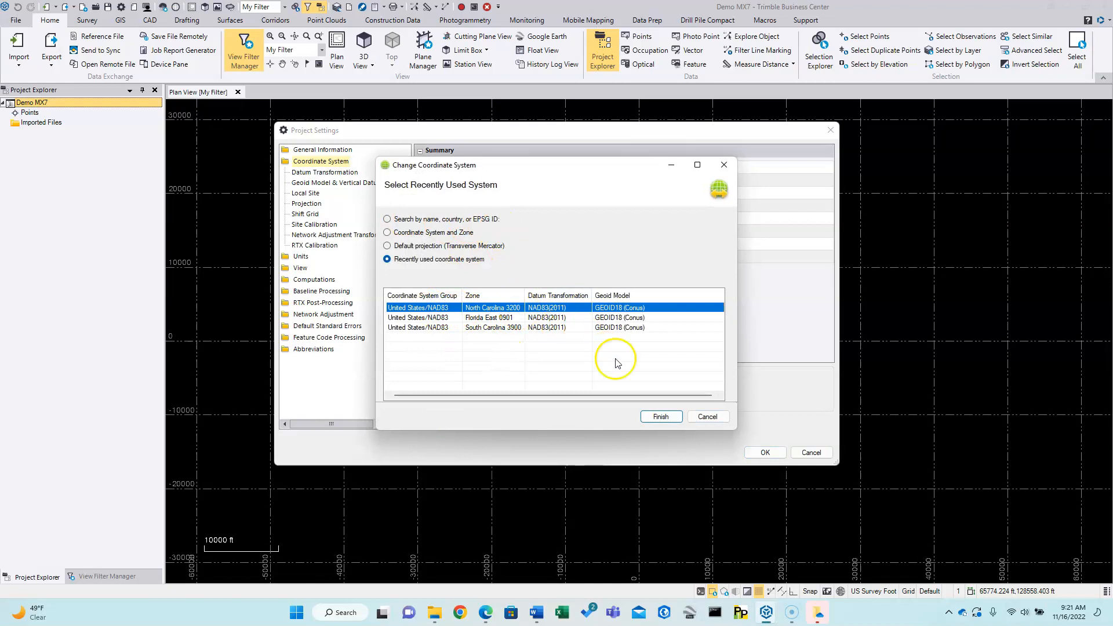
pyautogui.click(659, 416)
pyautogui.click(765, 453)
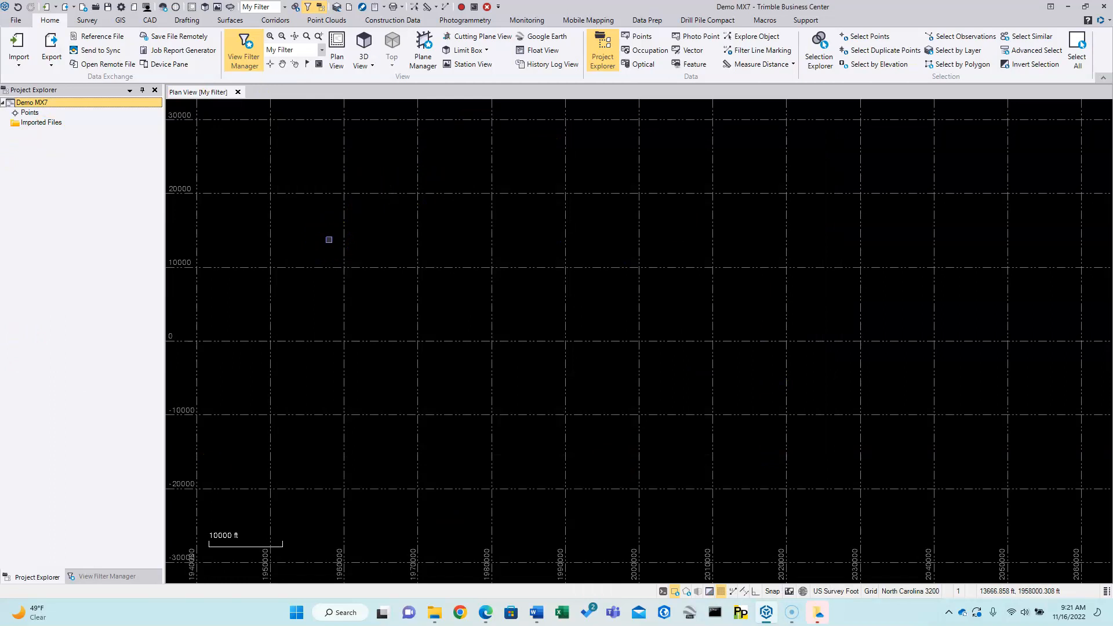
# Step: Switch to File Explorer's maximized MX7 Tutorial folder and examine the base station files in the Base folder
pyautogui.moveTo(447, 622)
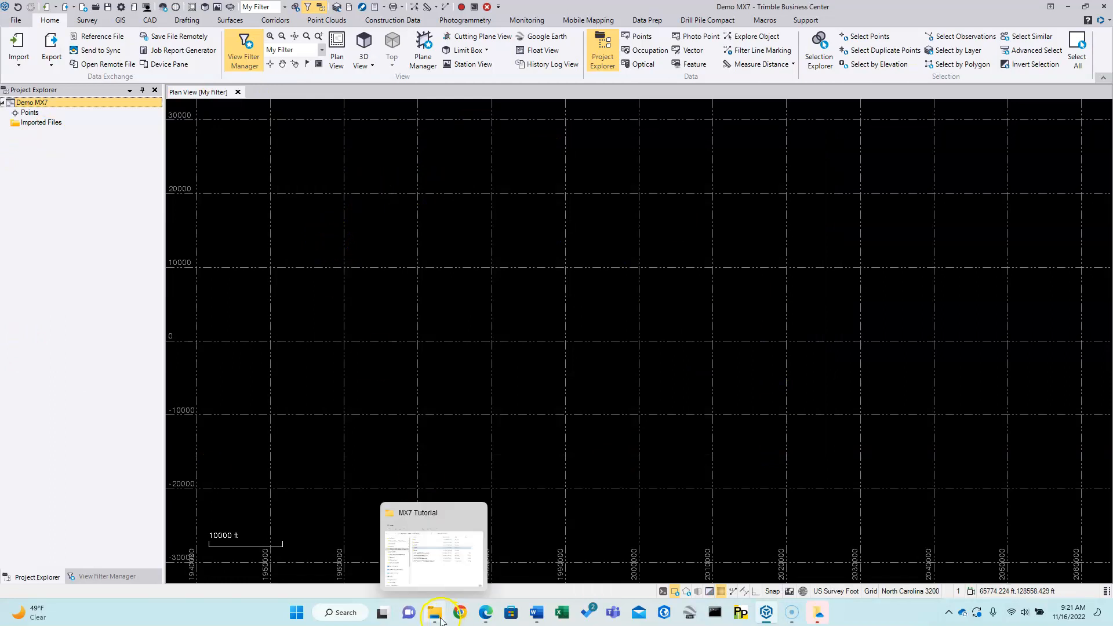
pyautogui.click(435, 551)
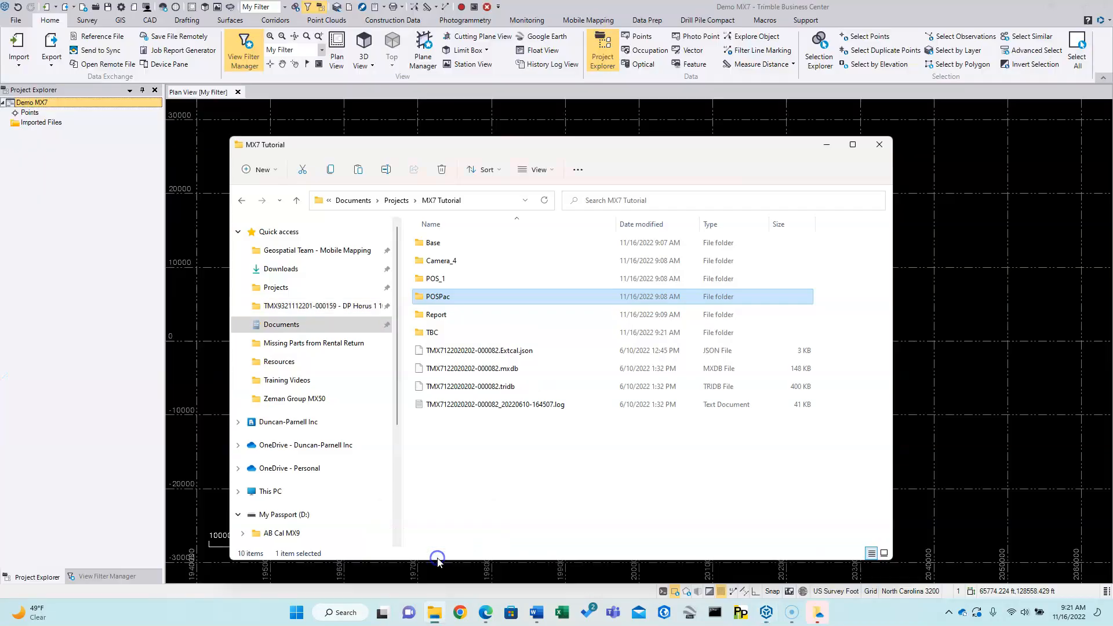
pyautogui.click(853, 150)
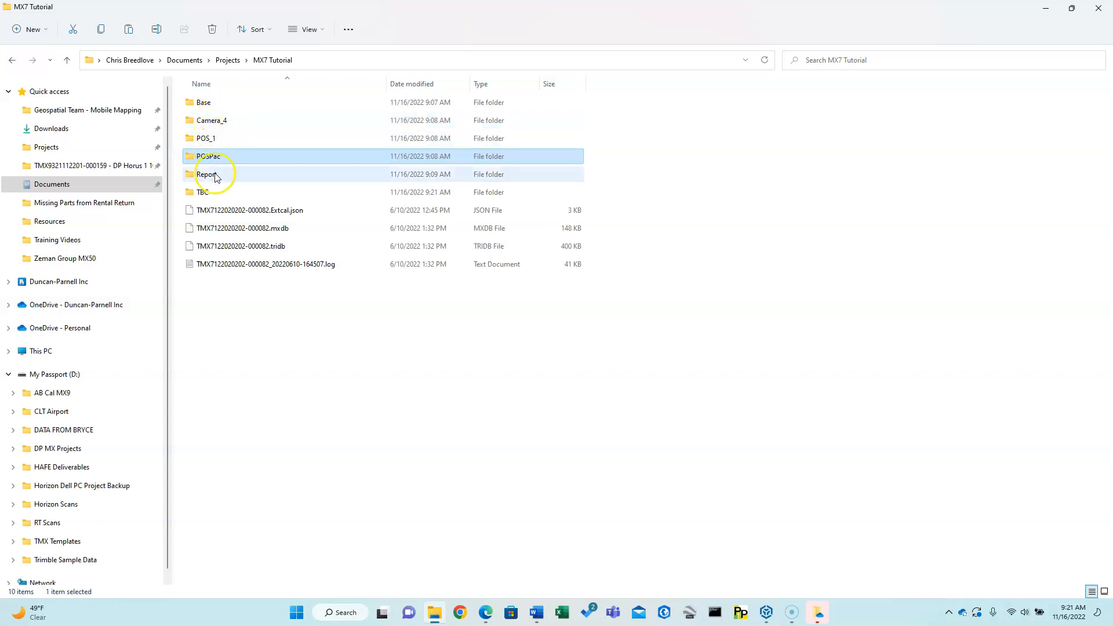
pyautogui.click(214, 106)
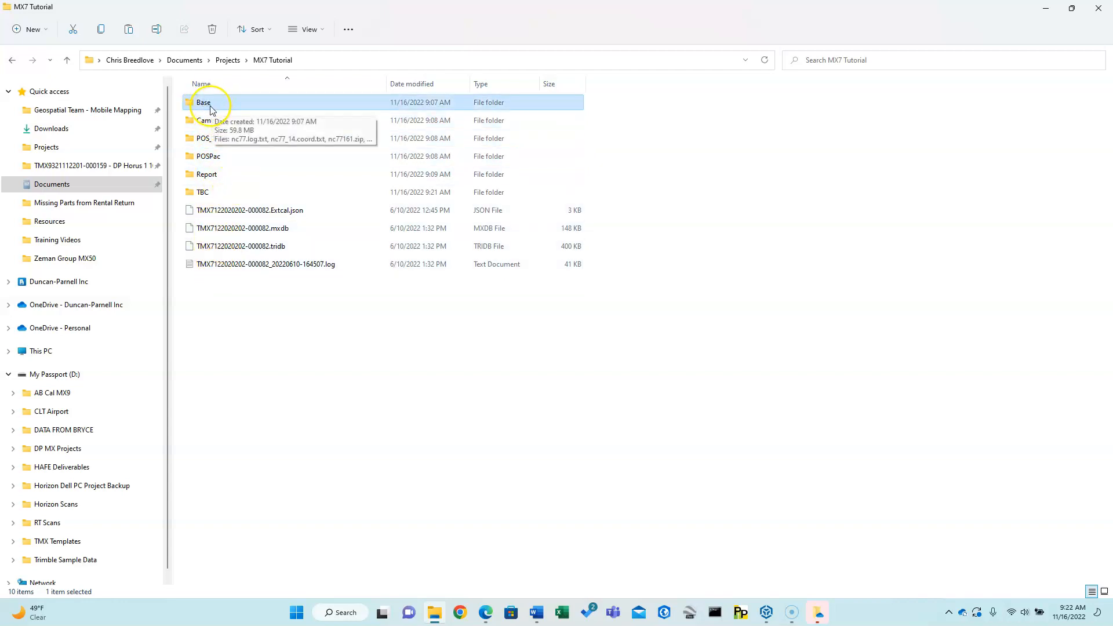
pyautogui.doubleClick(212, 108)
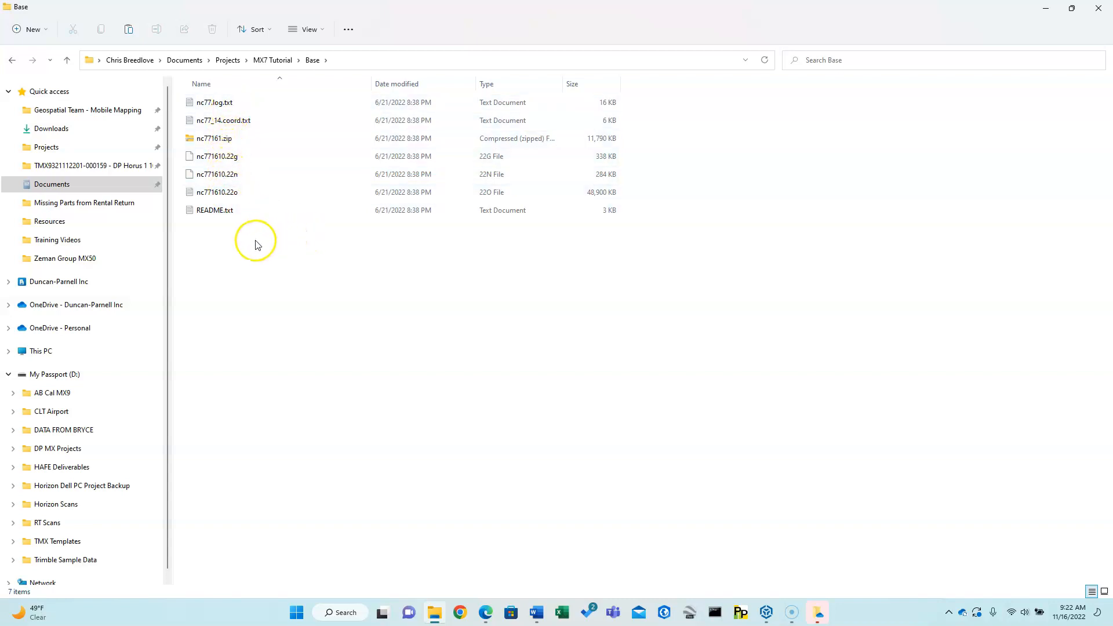
pyautogui.click(270, 59)
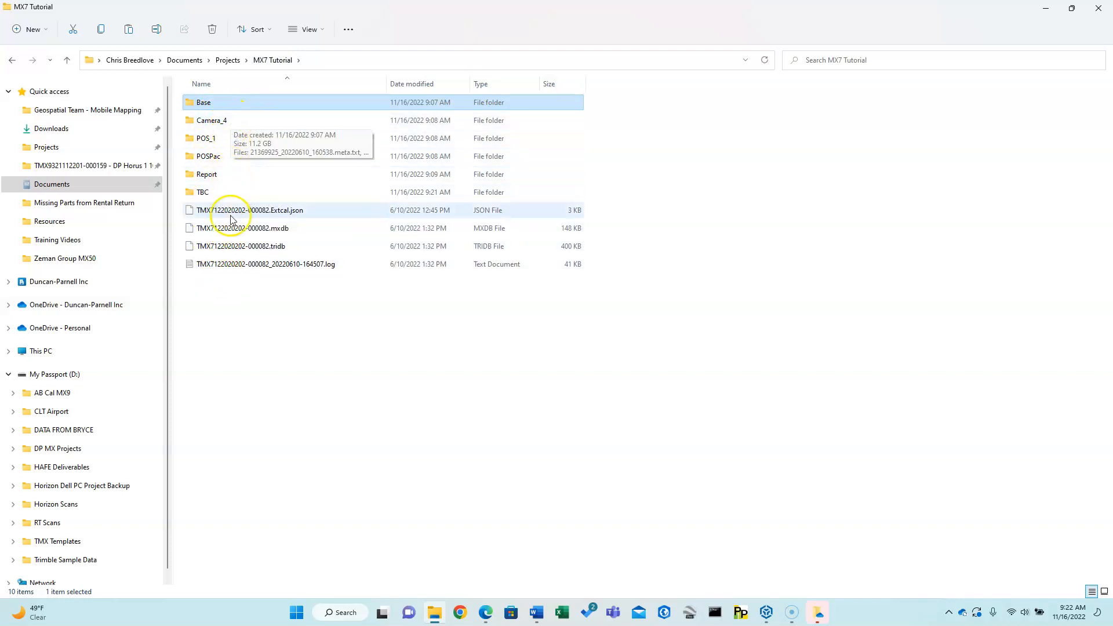
# Step: Examine the MX7 Tutorial data structure: the Camera_4 and POS_1 folders, the .tridb file, and the added Base, POSPac and TBC folders
pyautogui.click(212, 121)
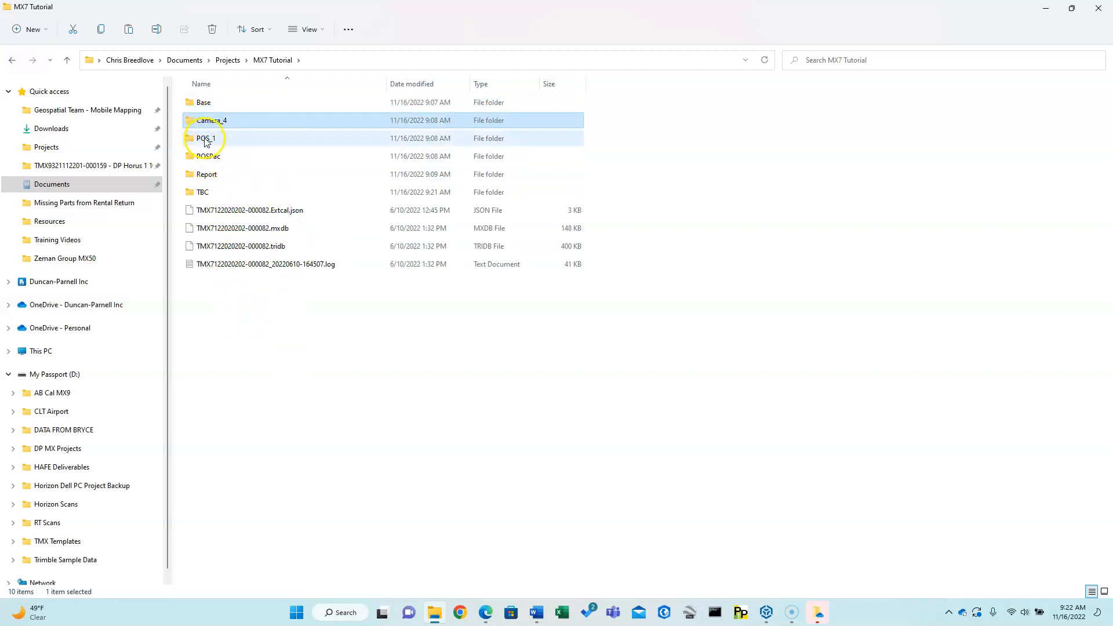
pyautogui.click(206, 139)
pyautogui.doubleClick(205, 140)
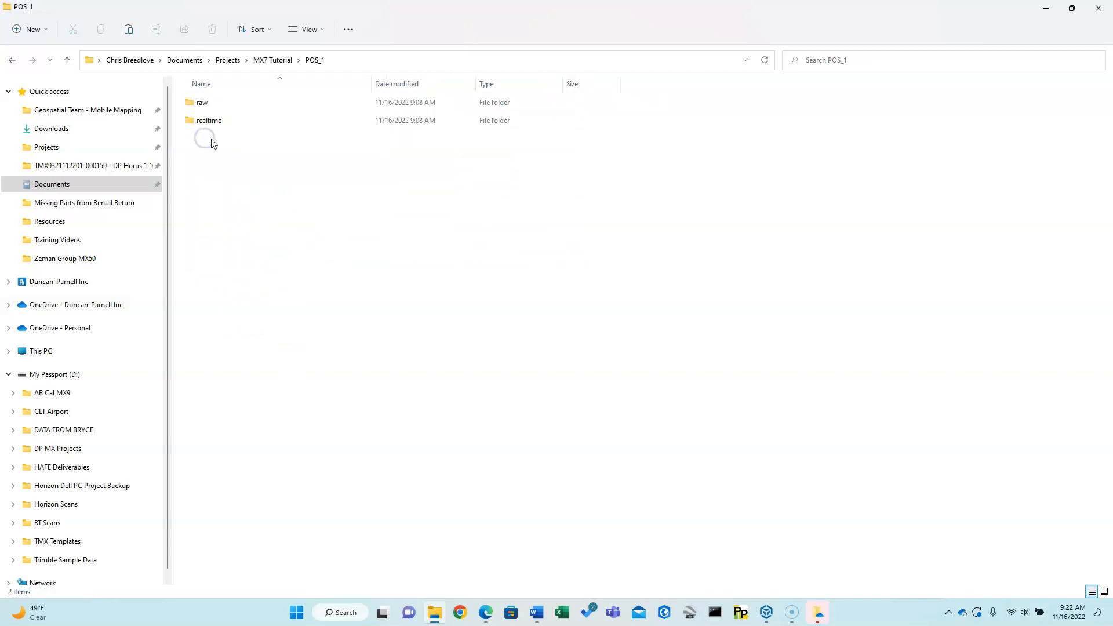
pyautogui.click(275, 61)
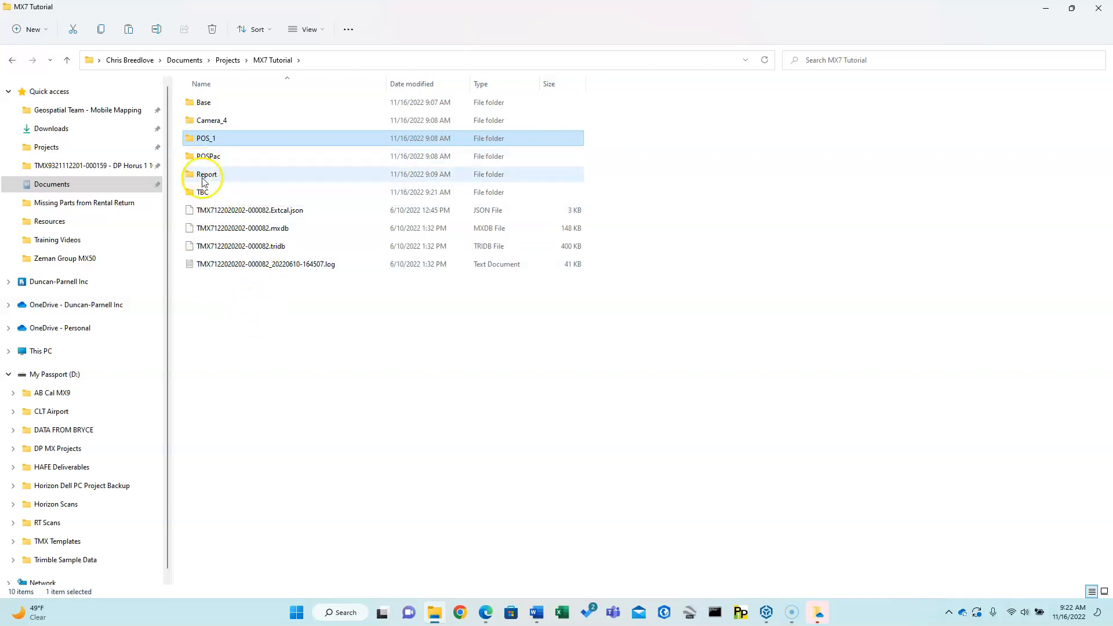
pyautogui.click(265, 247)
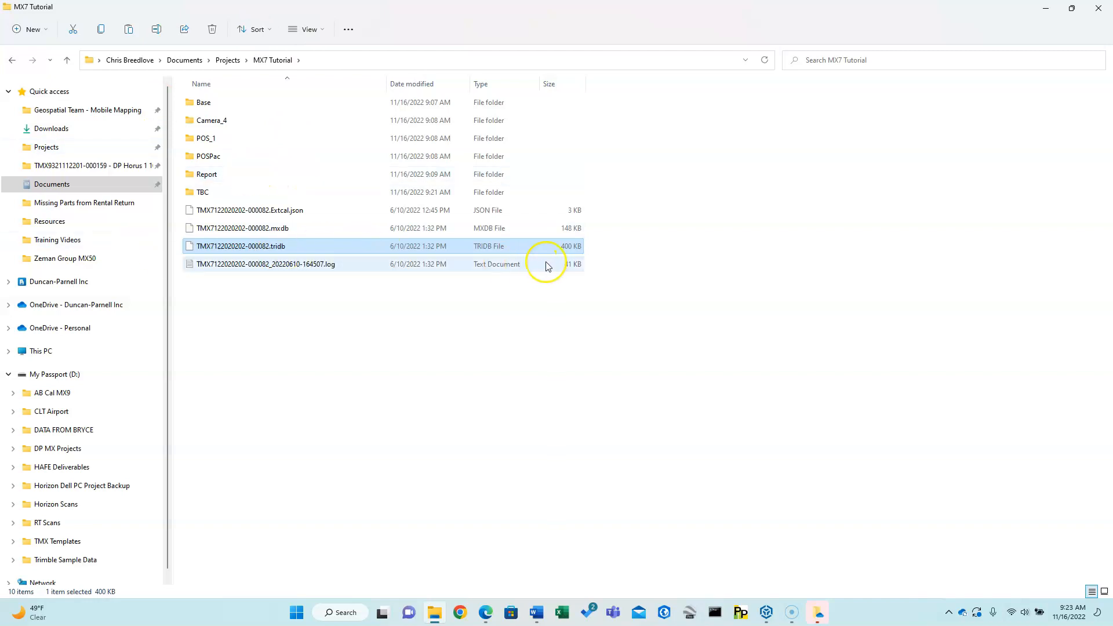
pyautogui.click(210, 157)
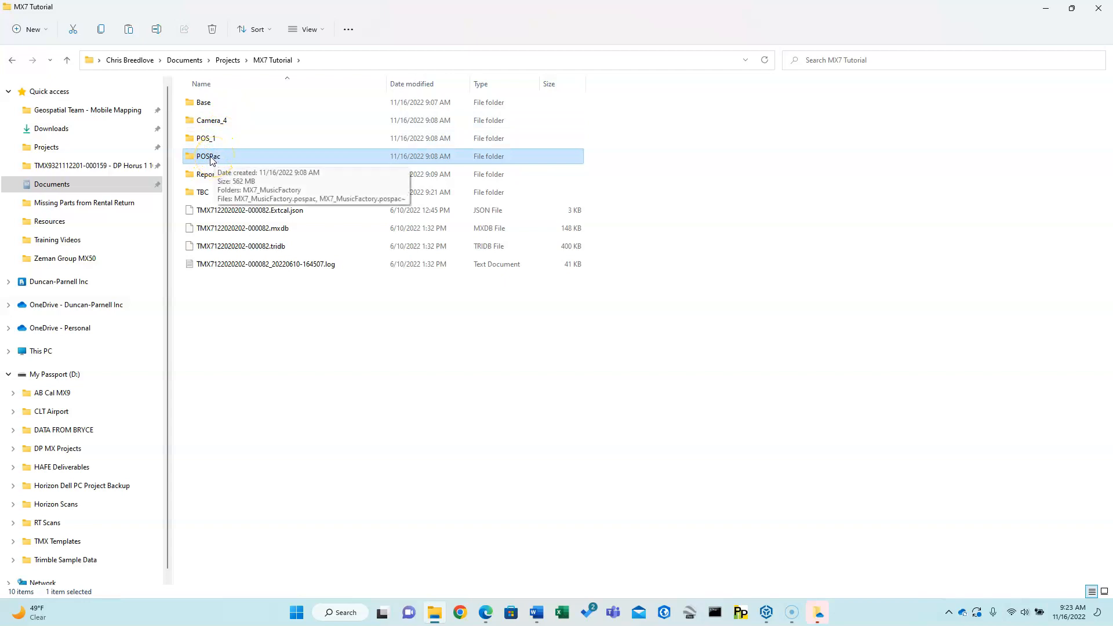
pyautogui.click(205, 190)
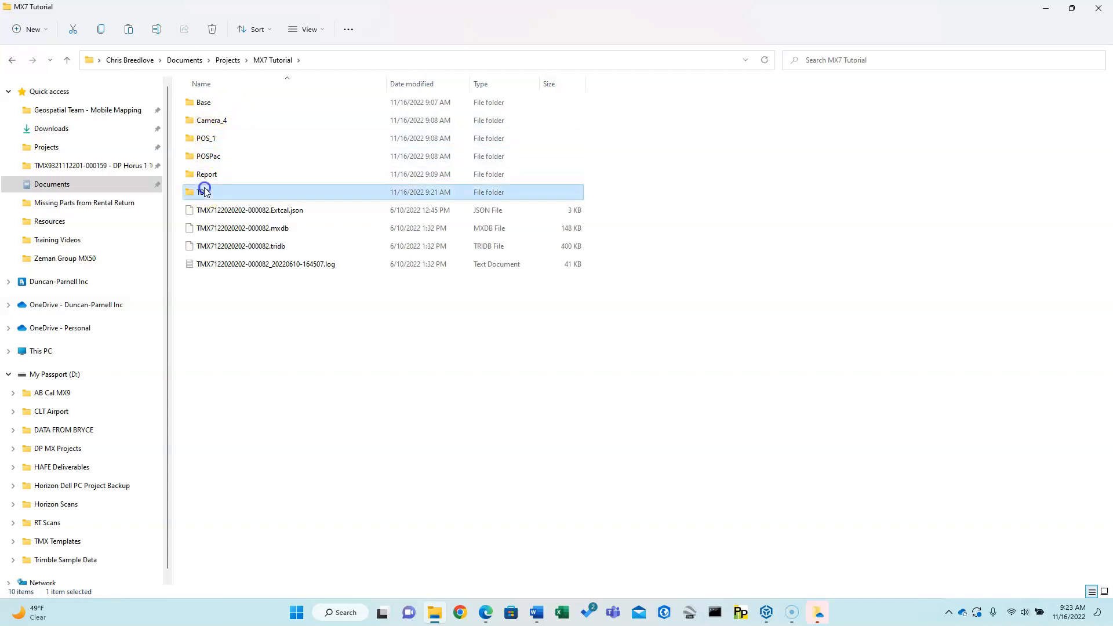
pyautogui.keyDown('ctrl'); pyautogui.click(206, 157); pyautogui.keyUp('ctrl')
pyautogui.keyDown('ctrl'); pyautogui.click(209, 102); pyautogui.keyUp('ctrl')
pyautogui.click(208, 157)
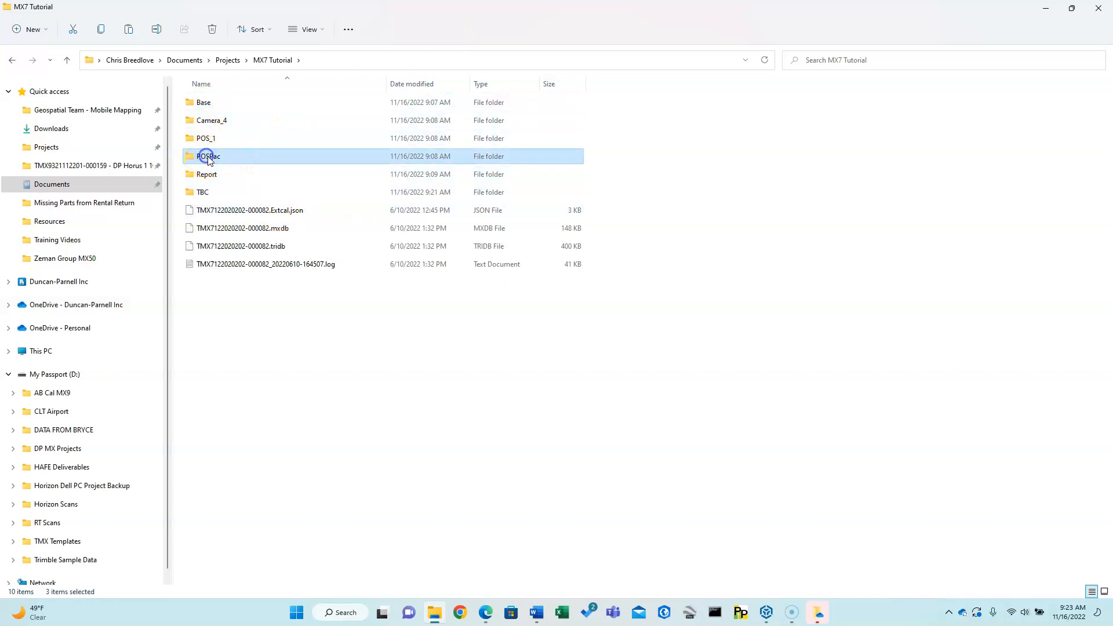
# Step: Locate sbet_20220610.out under POSPac > MX7_MusicFactory > 20220610 > Proc and show the folder's full path
pyautogui.doubleClick(209, 157)
pyautogui.doubleClick(211, 103)
pyautogui.click(214, 104)
pyautogui.doubleClick(214, 104)
pyautogui.click(204, 122)
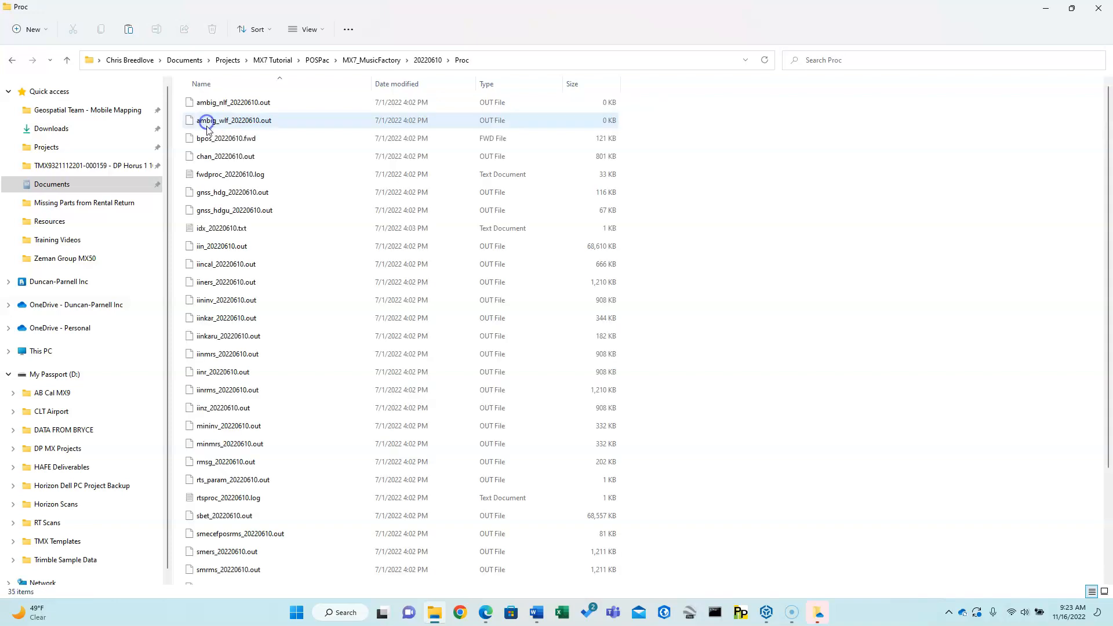
pyautogui.scroll(-3, 269, 374)
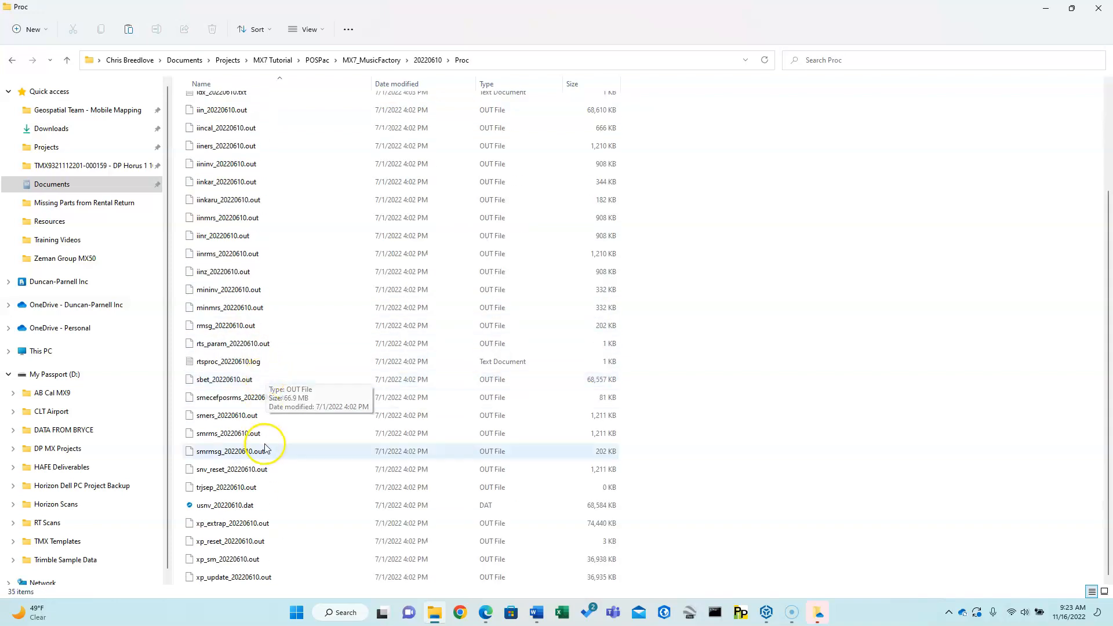
pyautogui.click(249, 380)
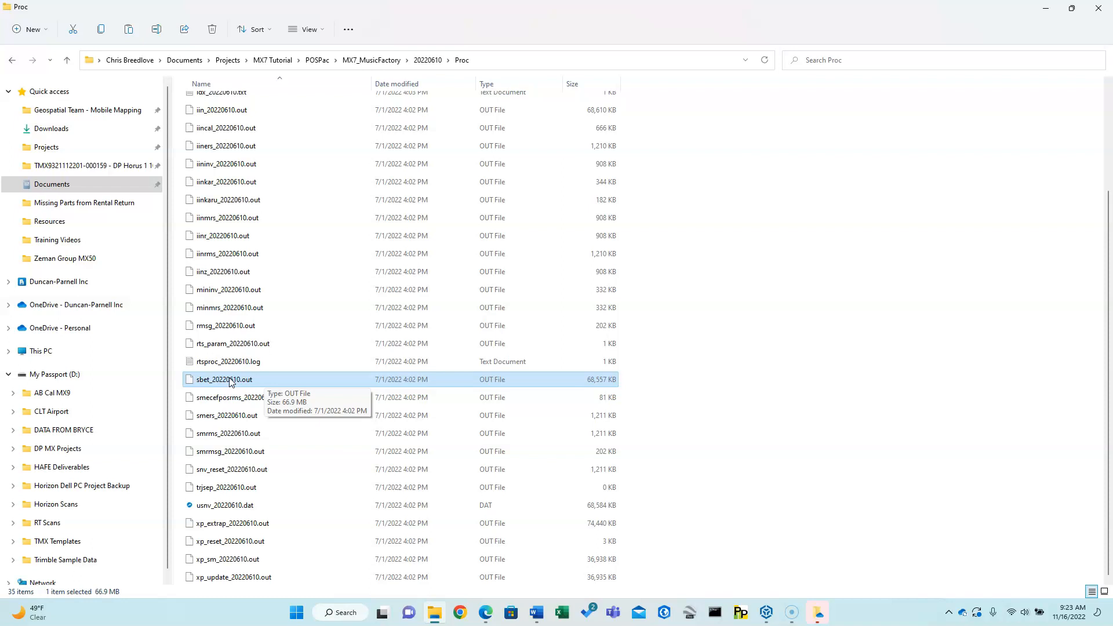
pyautogui.click(523, 60)
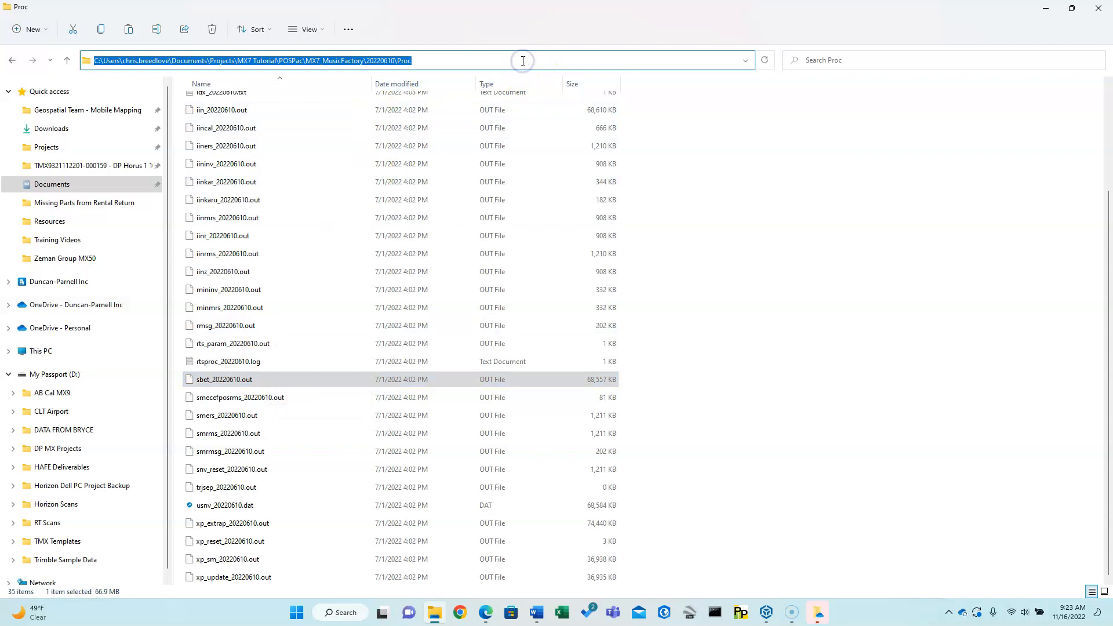
pyautogui.click(1046, 8)
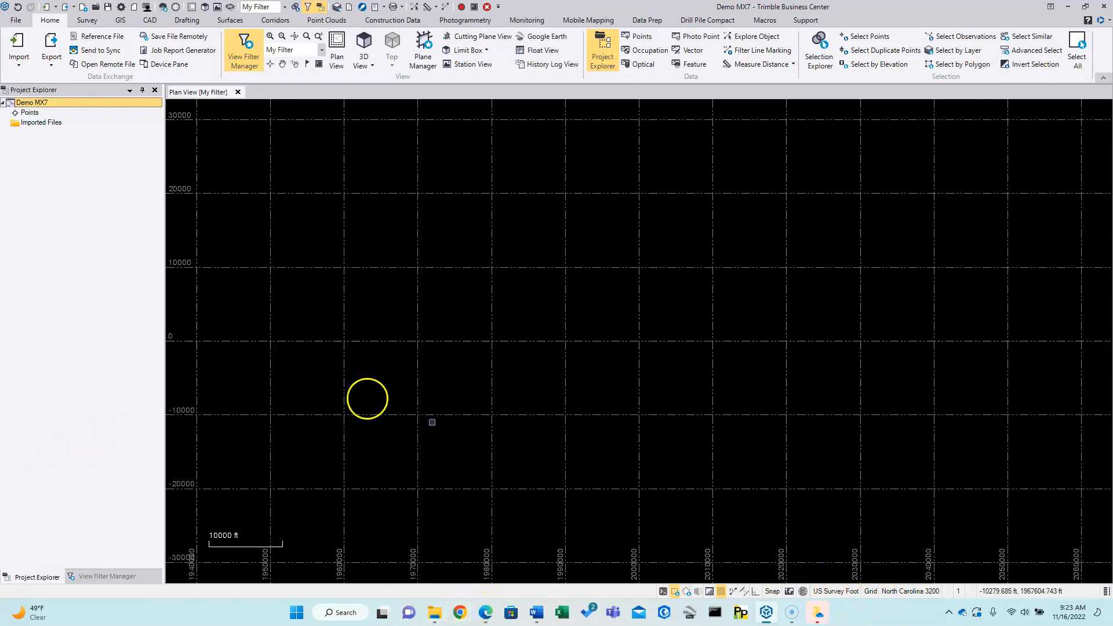
pyautogui.click(22, 45)
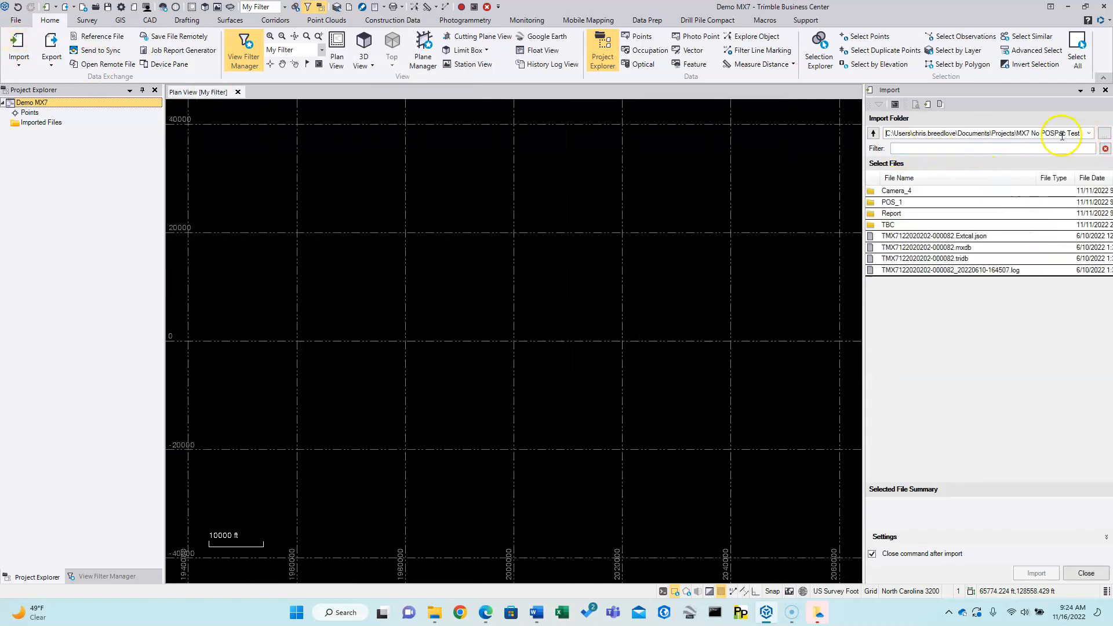
pyautogui.click(1104, 134)
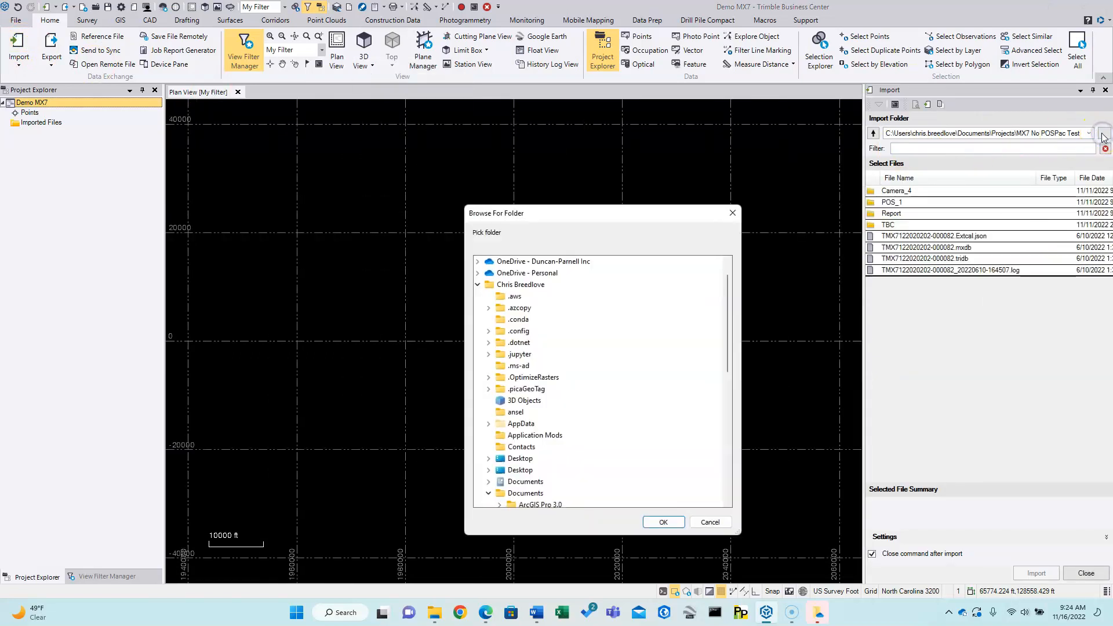
pyautogui.scroll(1, 505, 359)
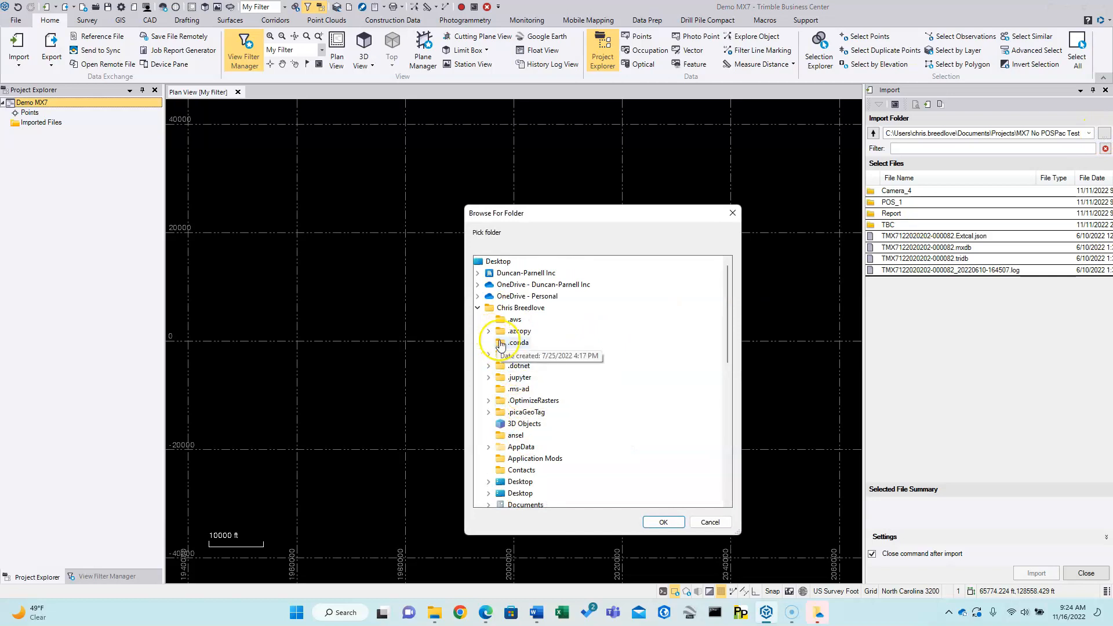
pyautogui.scroll(-3, 527, 411)
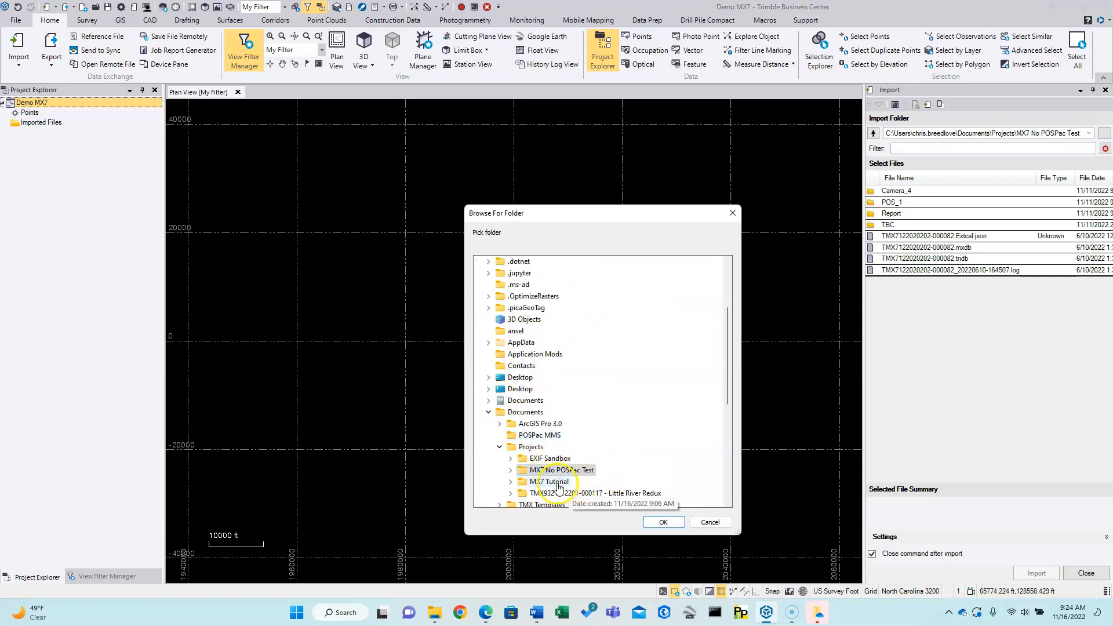
pyautogui.doubleClick(559, 483)
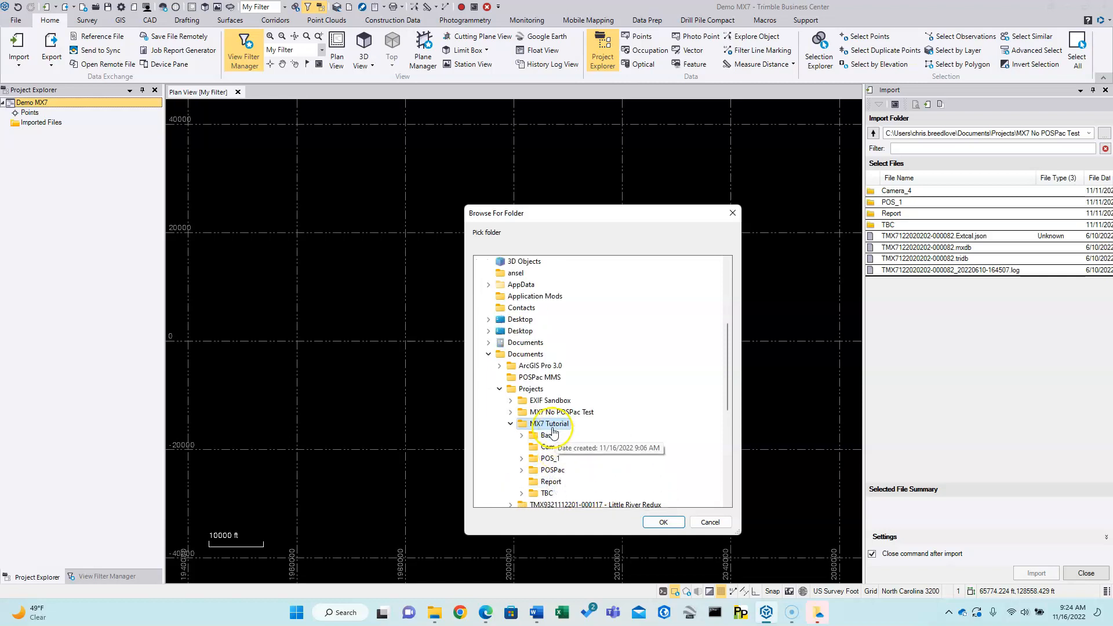
pyautogui.click(663, 522)
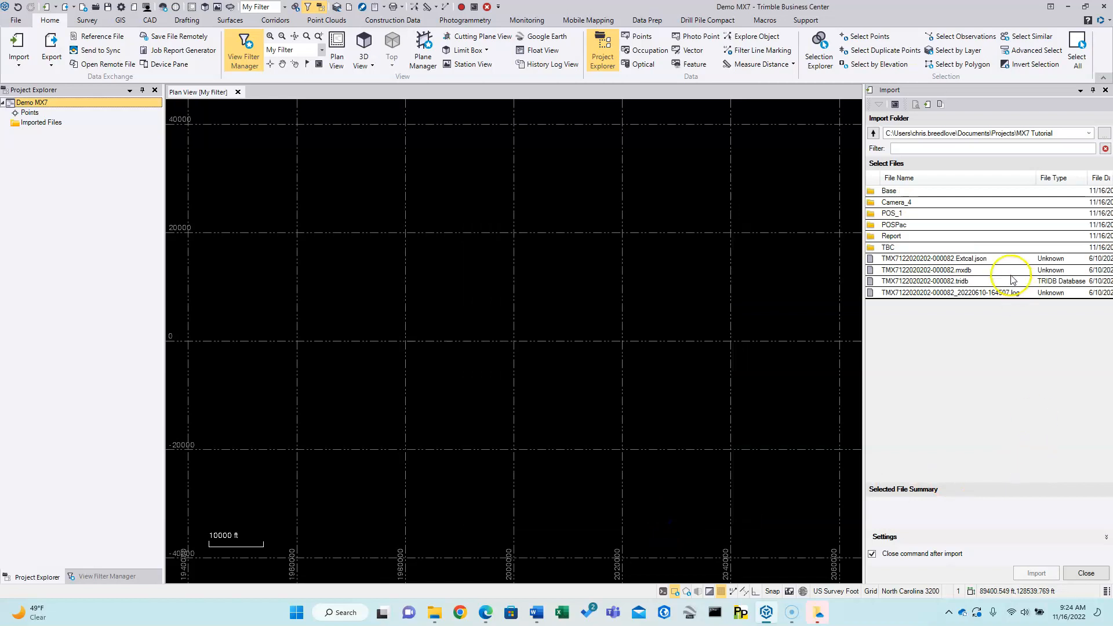
pyautogui.click(964, 282)
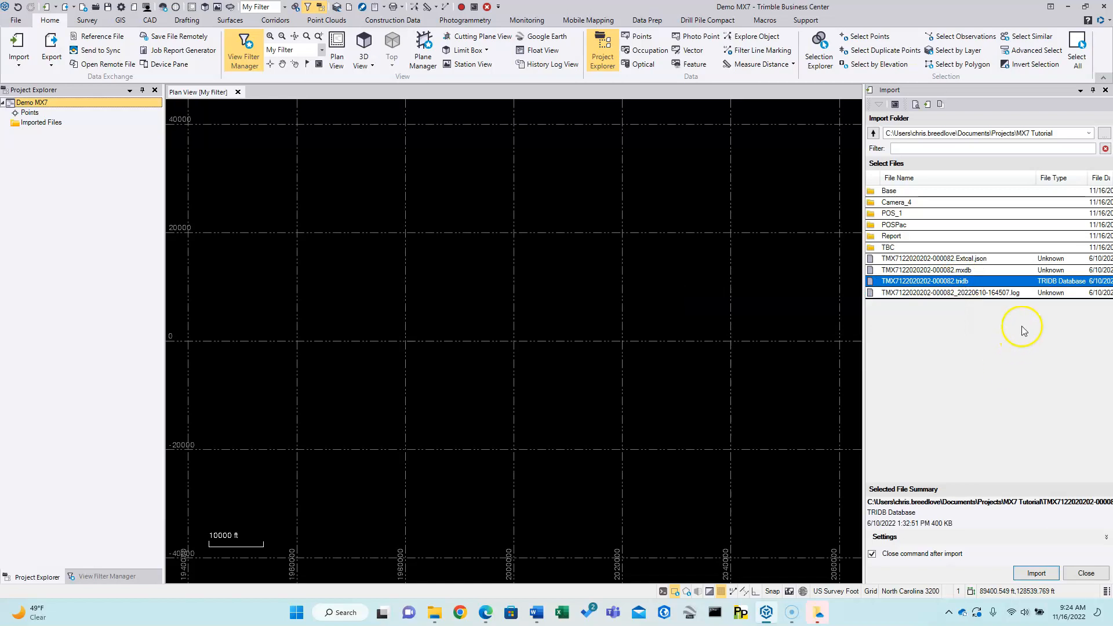
pyautogui.click(1106, 539)
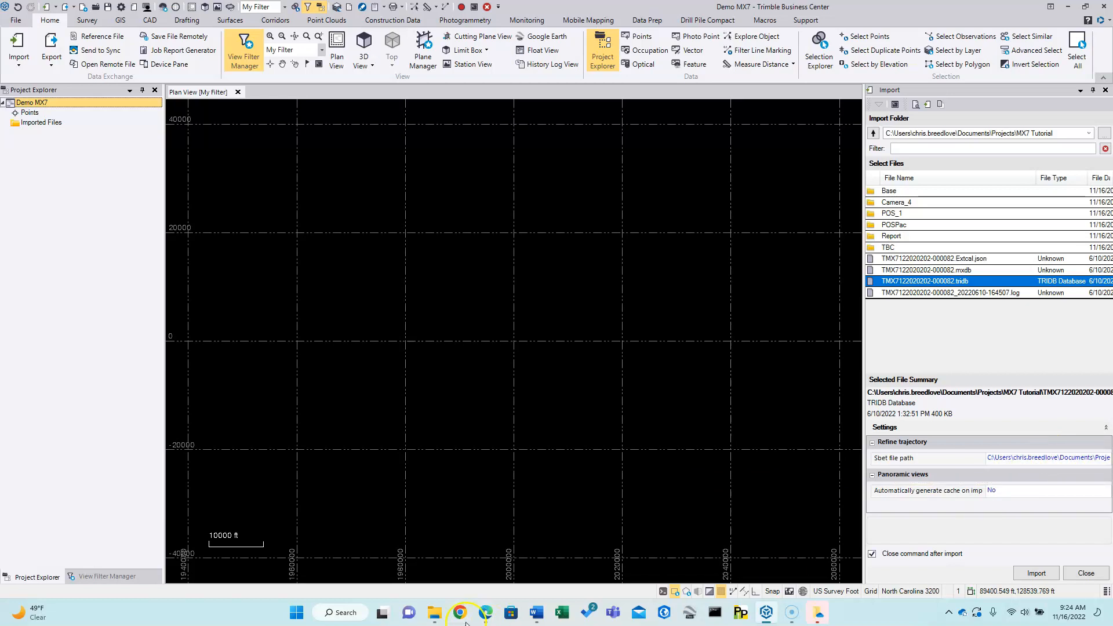
# Step: Examine the POS_1 and POSPac folders within MX7 Tutorial in File Explorer and return to Trimble Business Center
pyautogui.moveTo(435, 614)
pyautogui.click(439, 580)
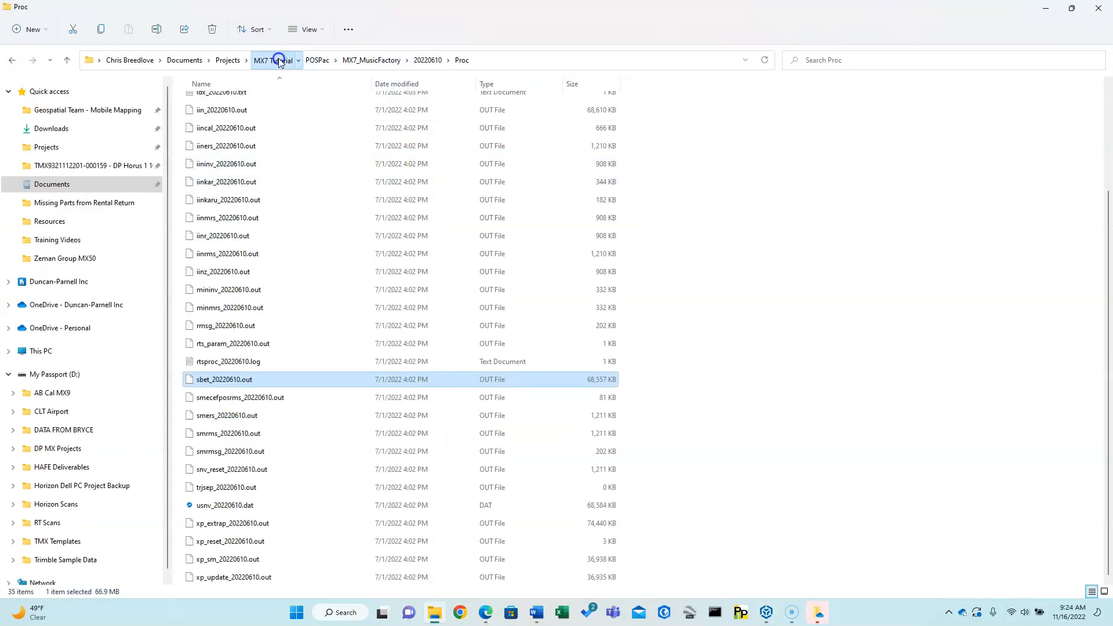
pyautogui.click(278, 59)
pyautogui.click(208, 141)
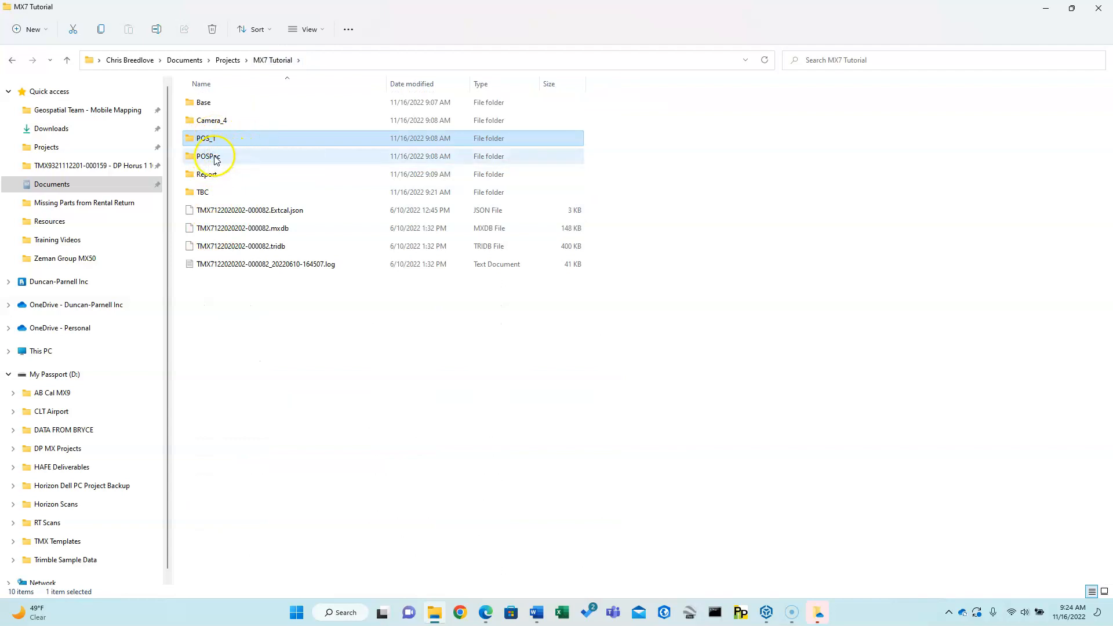
pyautogui.click(209, 156)
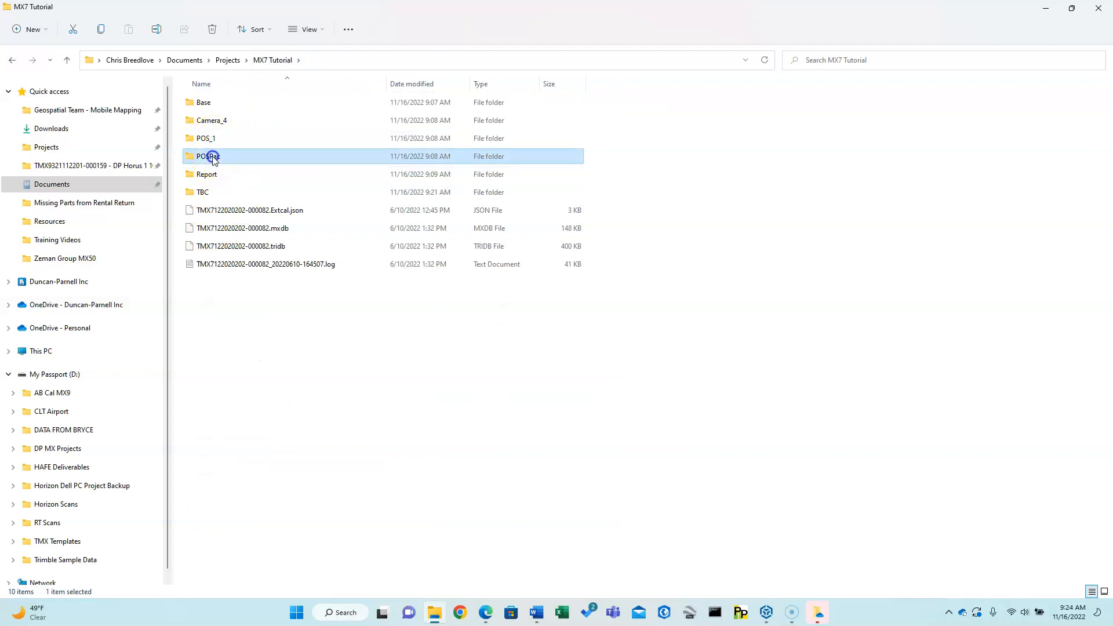
pyautogui.click(1046, 8)
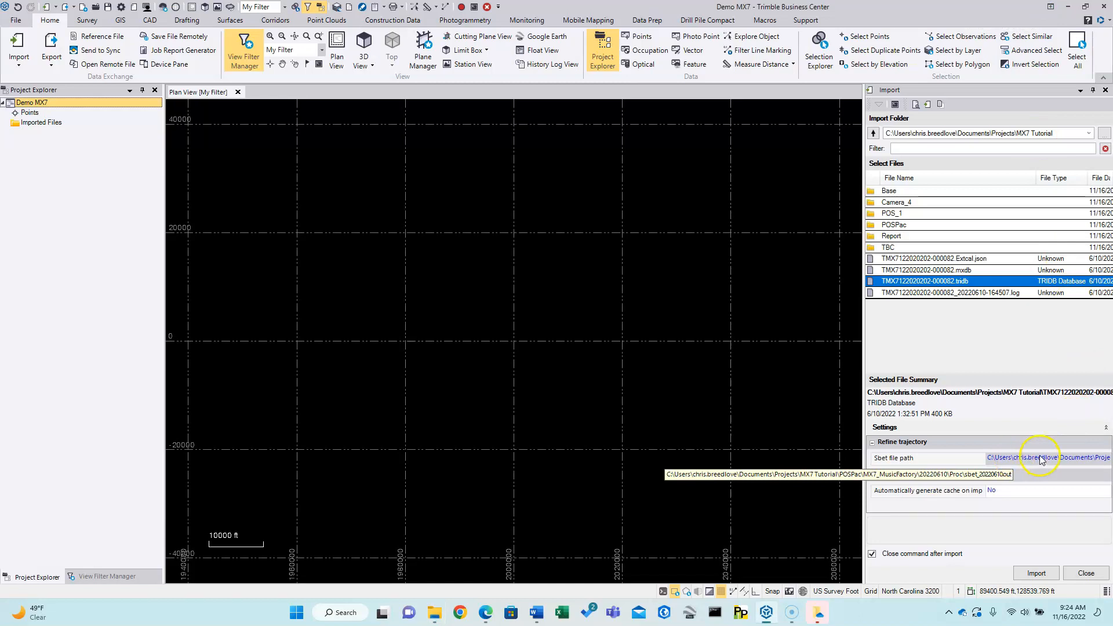
# Step: Keep automatic panoramic cache generation on import set to No and import the selected .tridb file
pyautogui.click(1039, 480)
pyautogui.click(1007, 493)
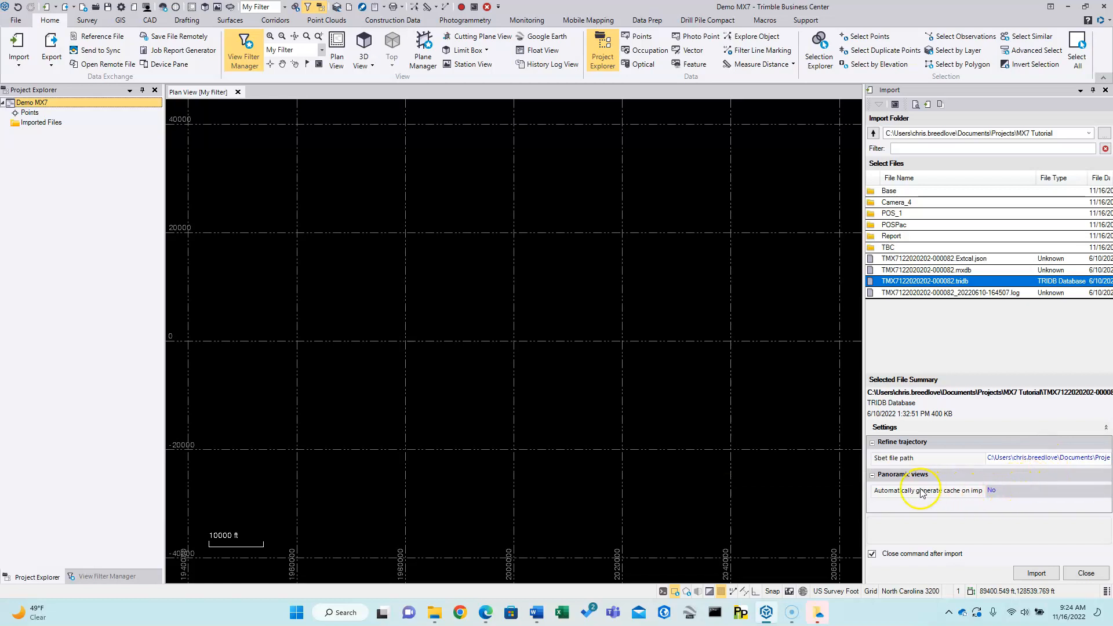
pyautogui.click(1006, 491)
pyautogui.click(1005, 491)
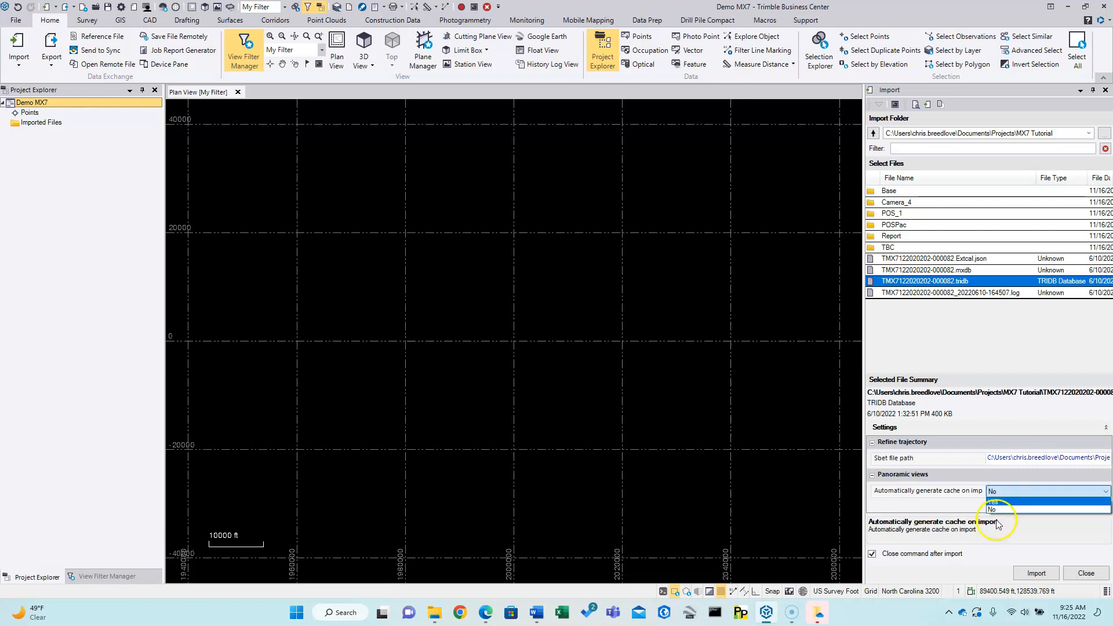
pyautogui.click(995, 509)
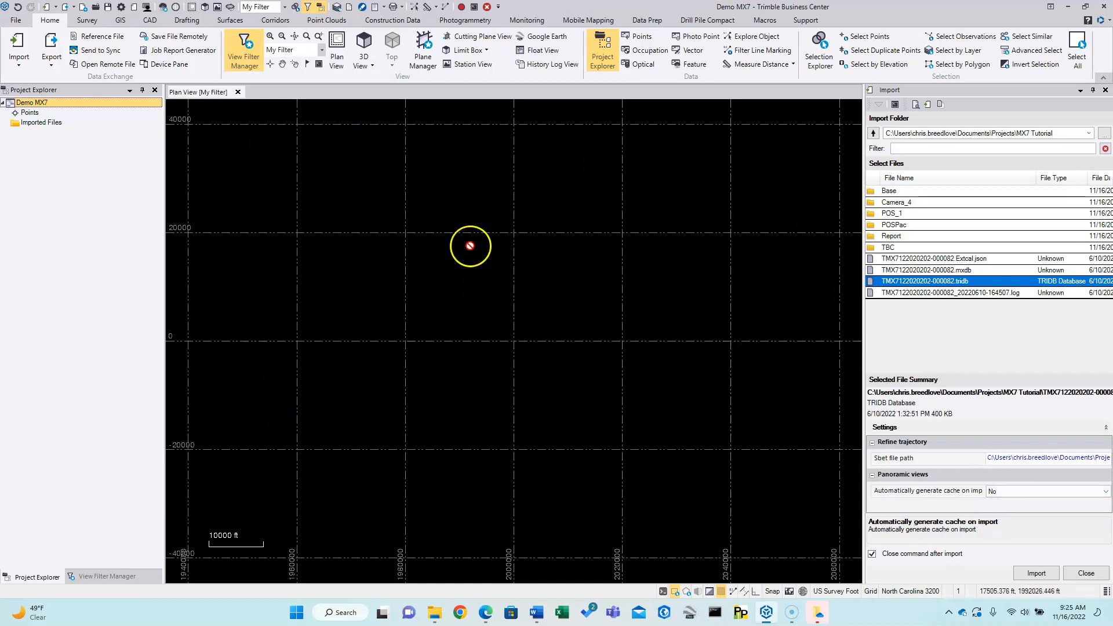
pyautogui.click(992, 492)
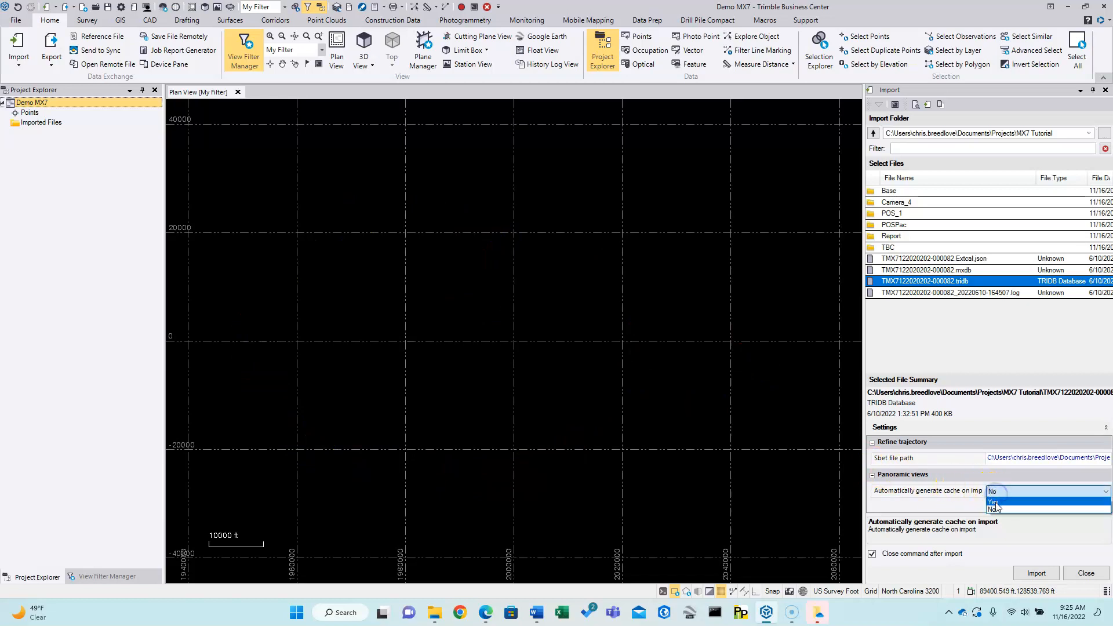
pyautogui.click(932, 502)
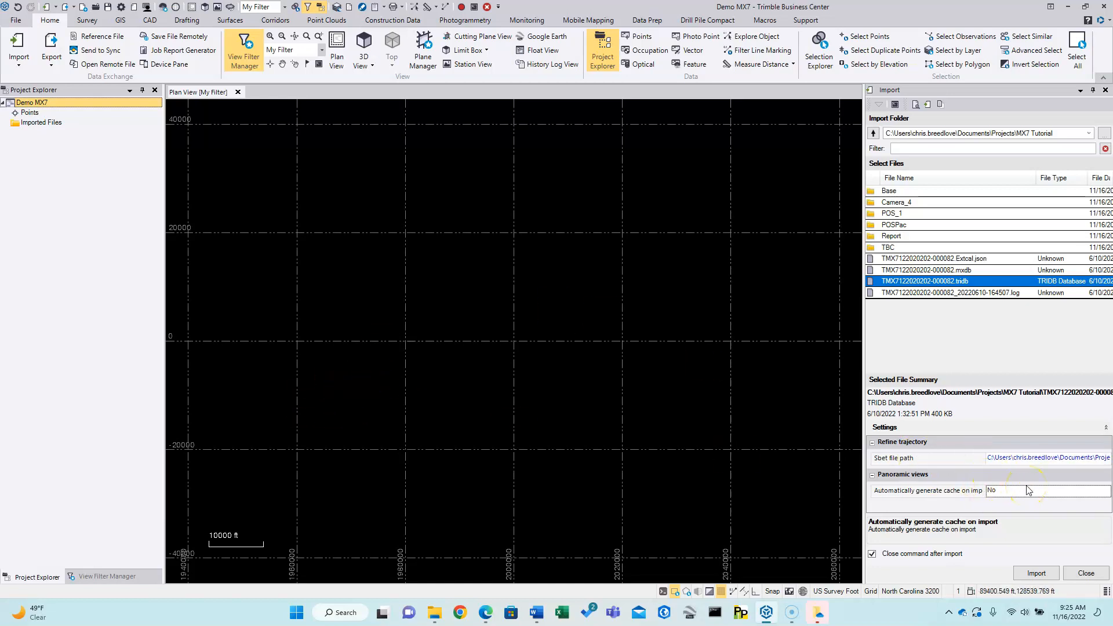
pyautogui.click(1035, 574)
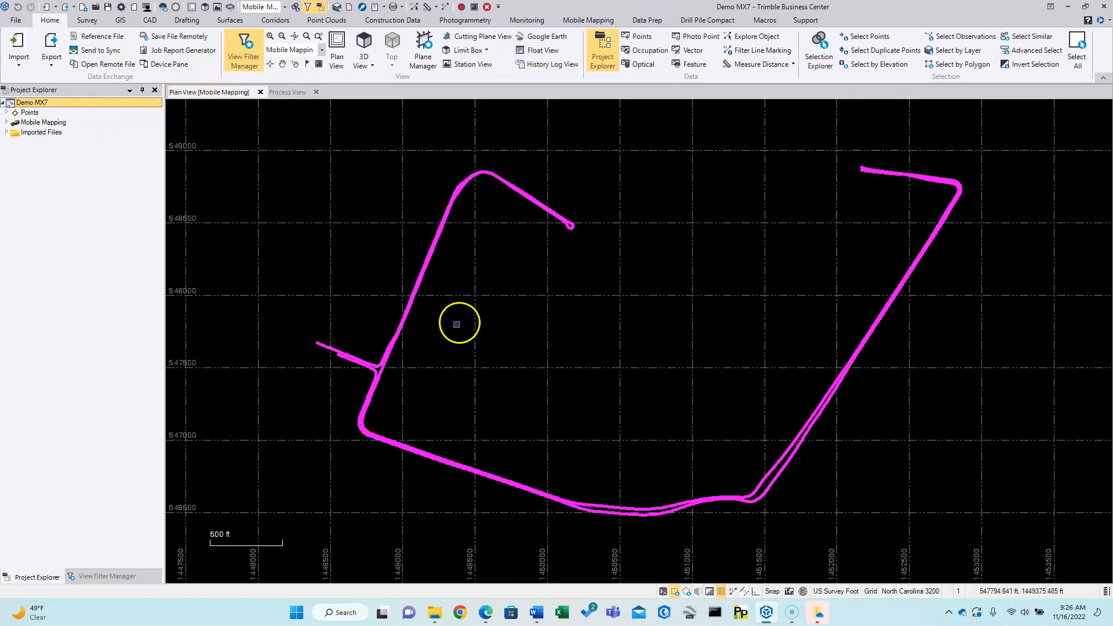
# Step: Examine the imported mobile mapping data by highlighting Run 1 and Run 2 and browsing Run 1's list of stations
pyautogui.click(7, 123)
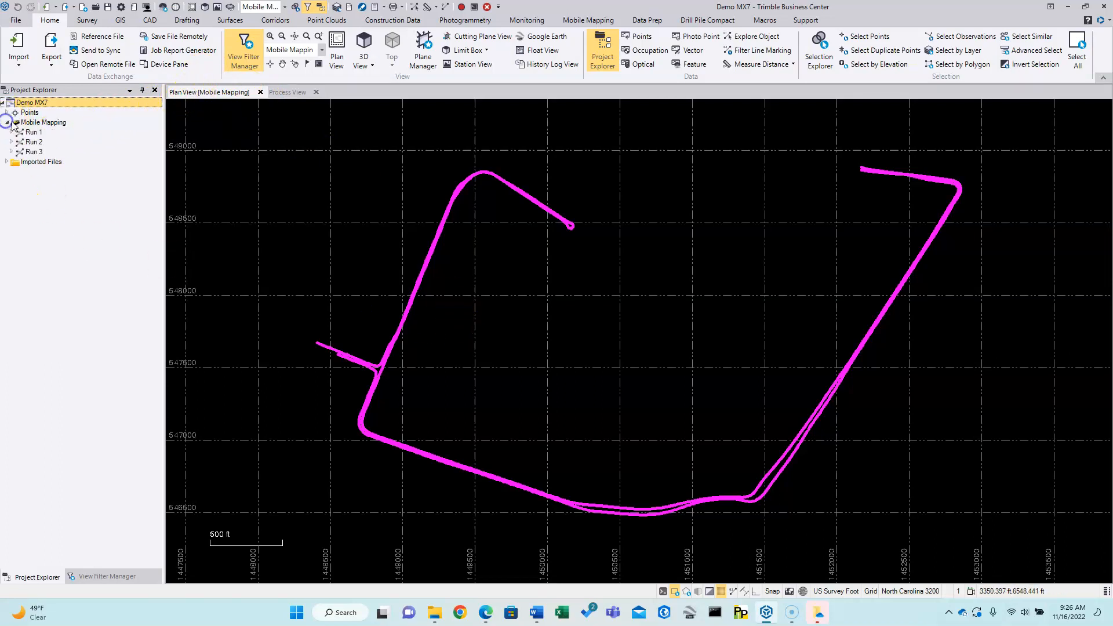
pyautogui.click(31, 132)
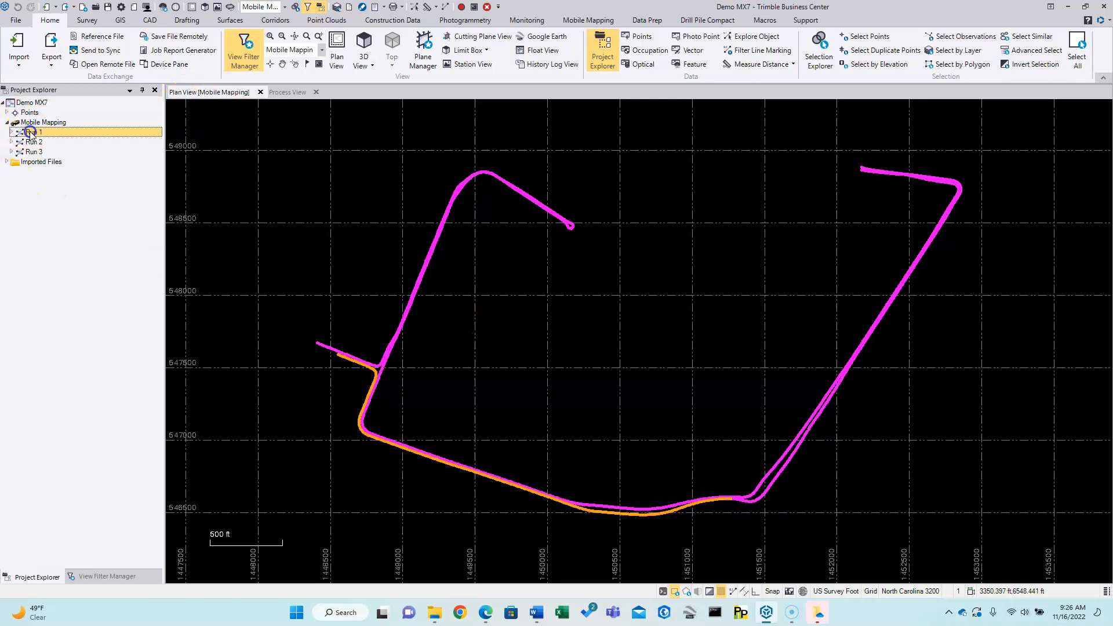
pyautogui.click(33, 143)
pyautogui.click(11, 132)
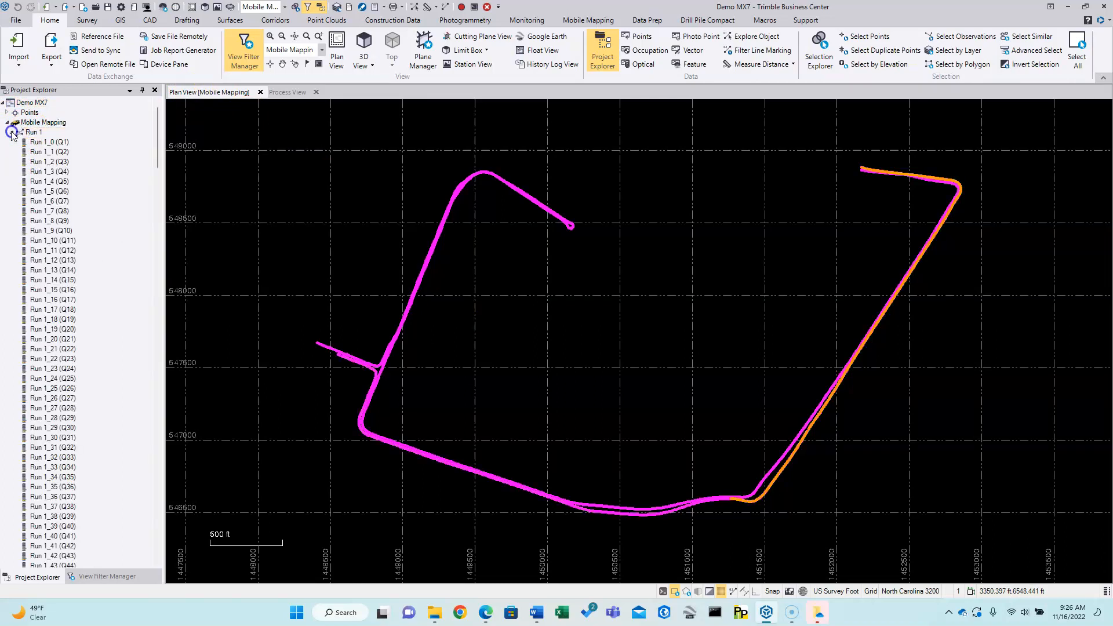
pyautogui.scroll(-2, 92, 377)
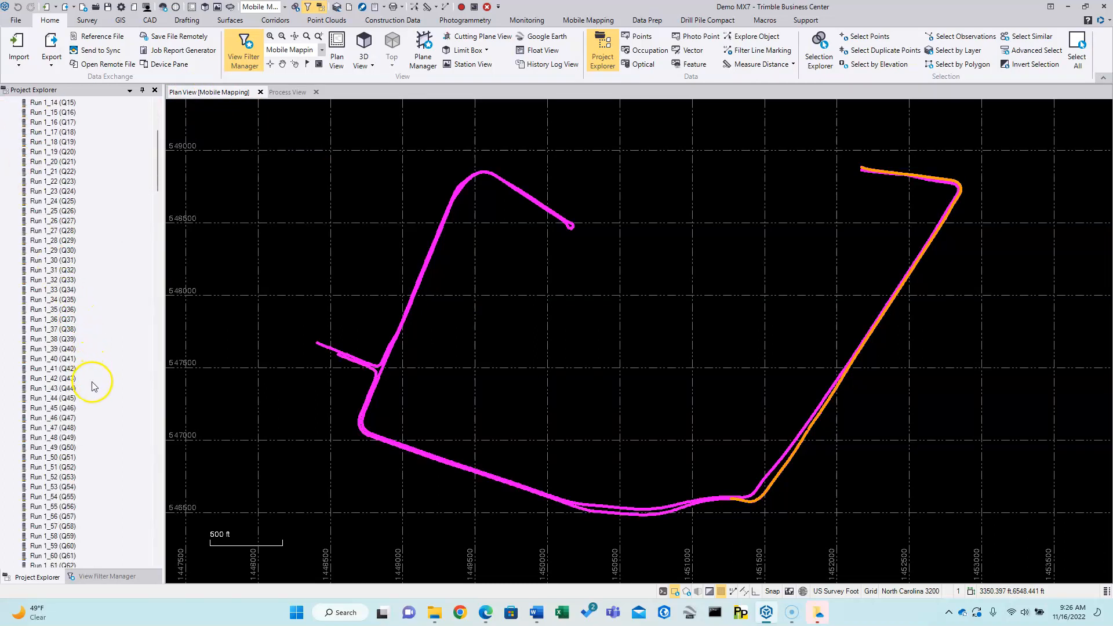
pyautogui.scroll(2, 90, 377)
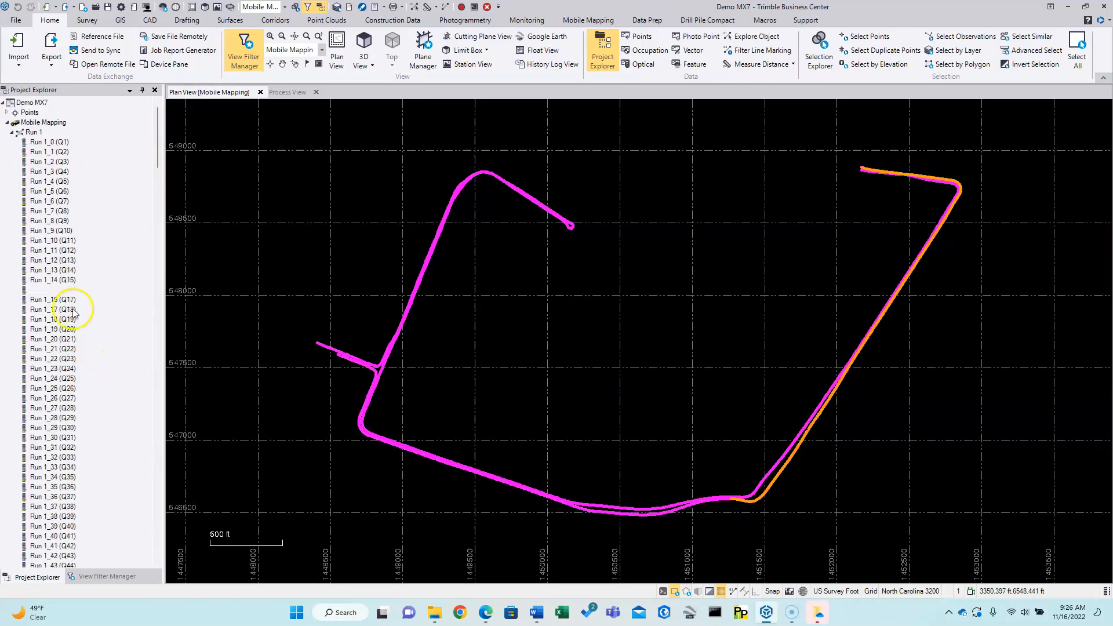
pyautogui.click(12, 133)
# Step: Check the contents of Run 2 and select Run 3 to highlight its trajectory in the plan view
pyautogui.click(186, 284)
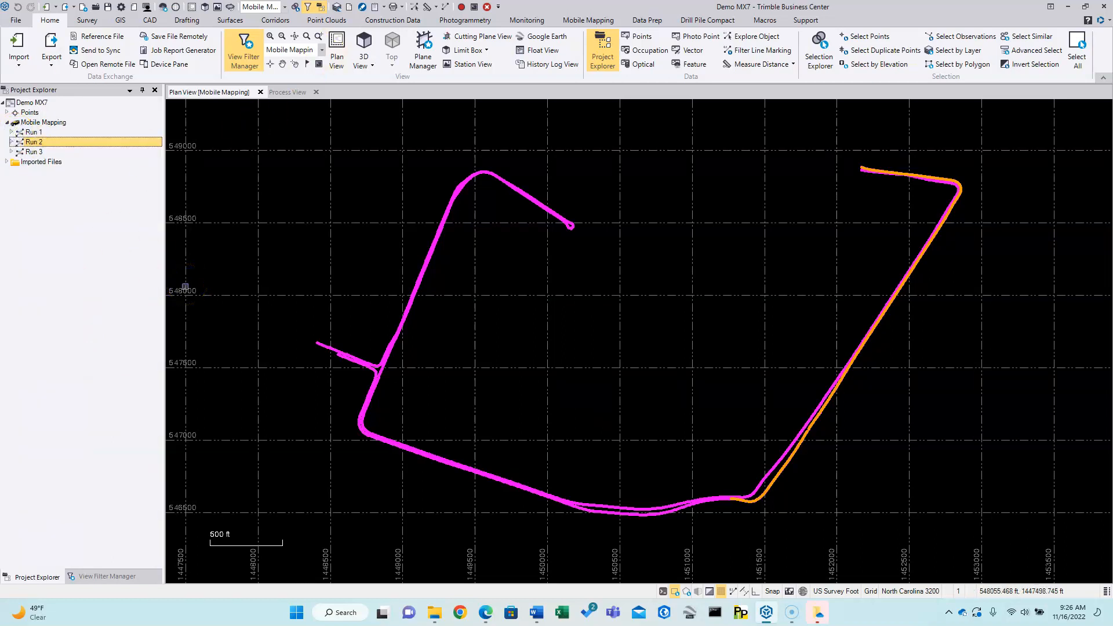
pyautogui.click(725, 210)
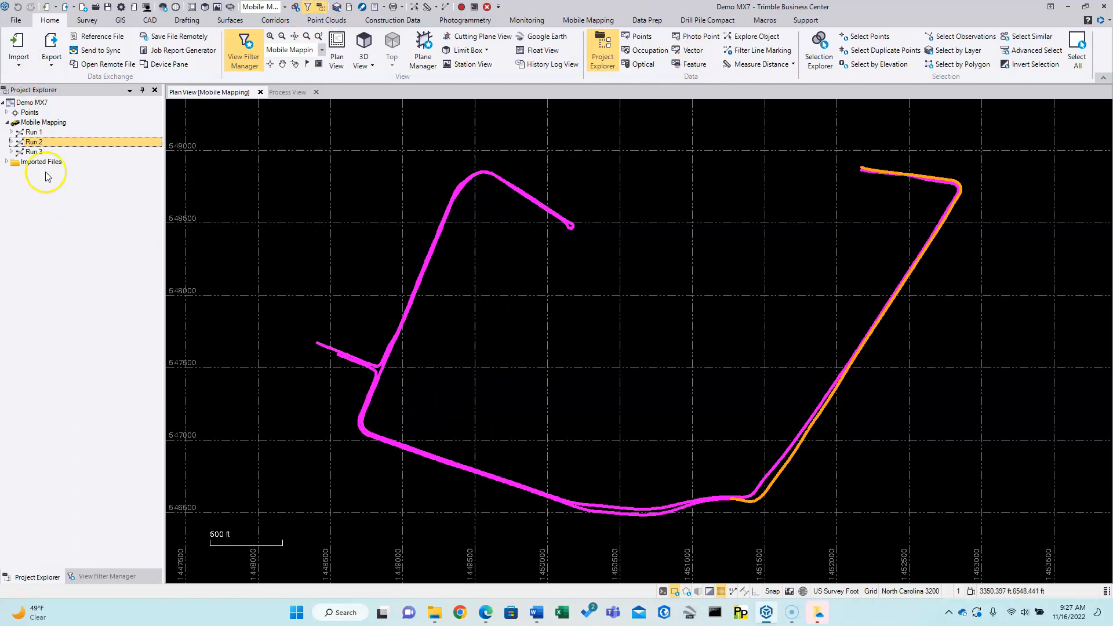
pyautogui.click(11, 142)
pyautogui.click(11, 142)
pyautogui.click(32, 152)
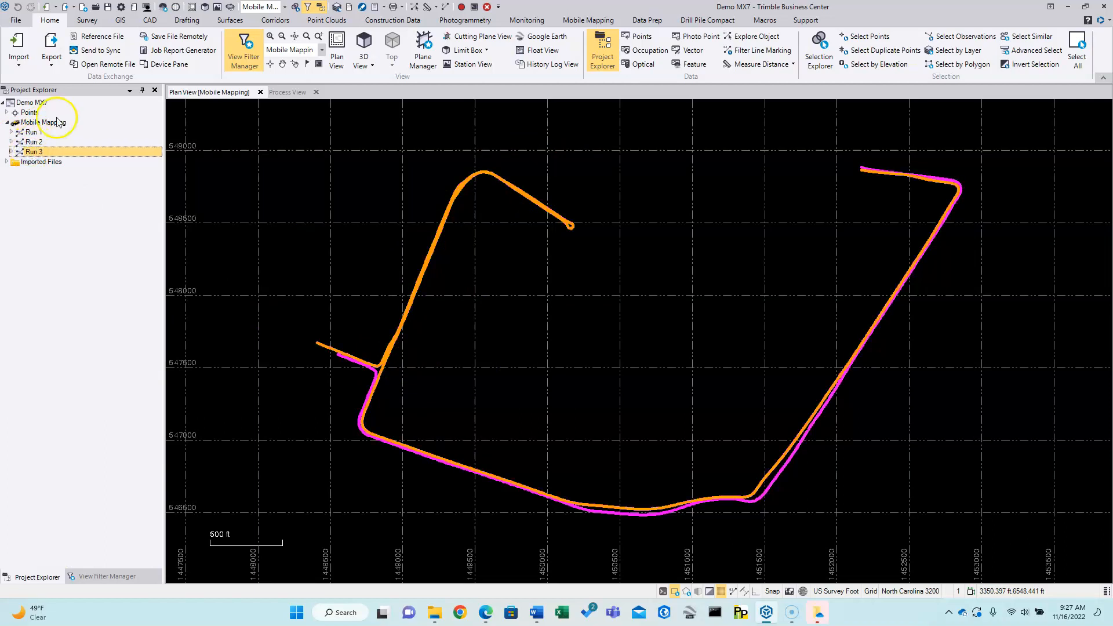
# Step: Try the mobile mapping MX7 export to TMX with panorama GPS attribute filling set to Yes, and close the export command
pyautogui.click(51, 44)
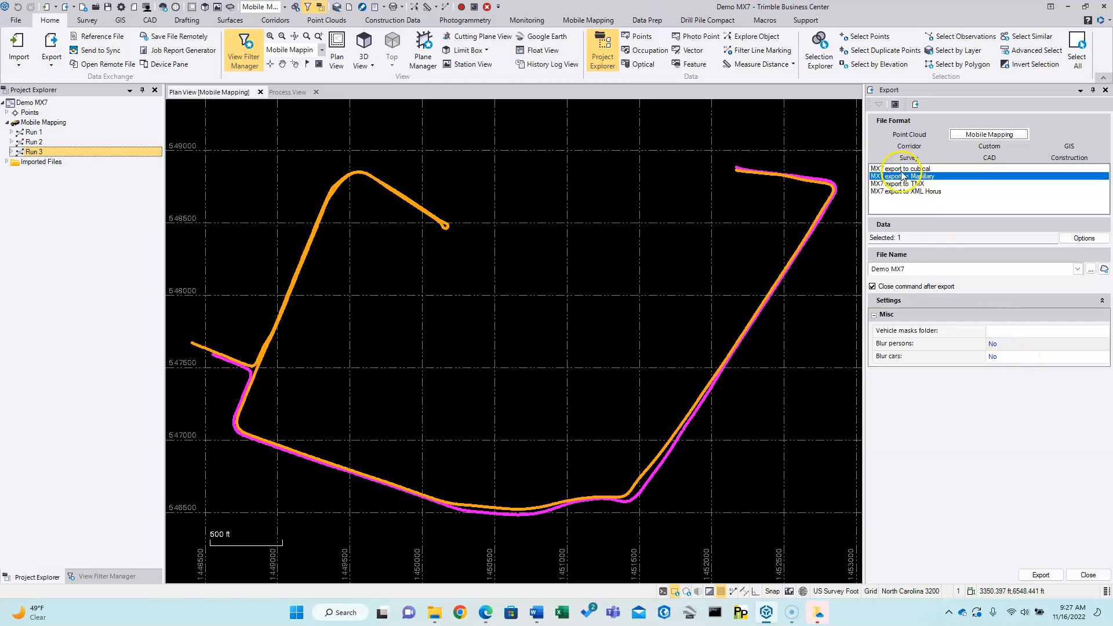
pyautogui.click(999, 363)
pyautogui.click(1010, 343)
pyautogui.click(896, 184)
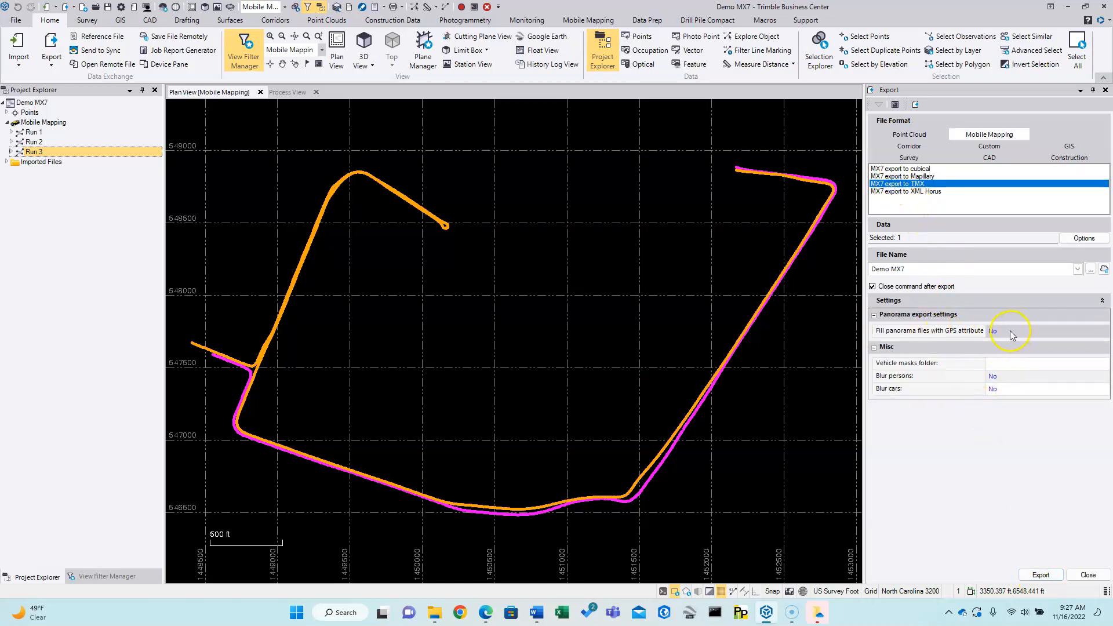
pyautogui.click(1005, 332)
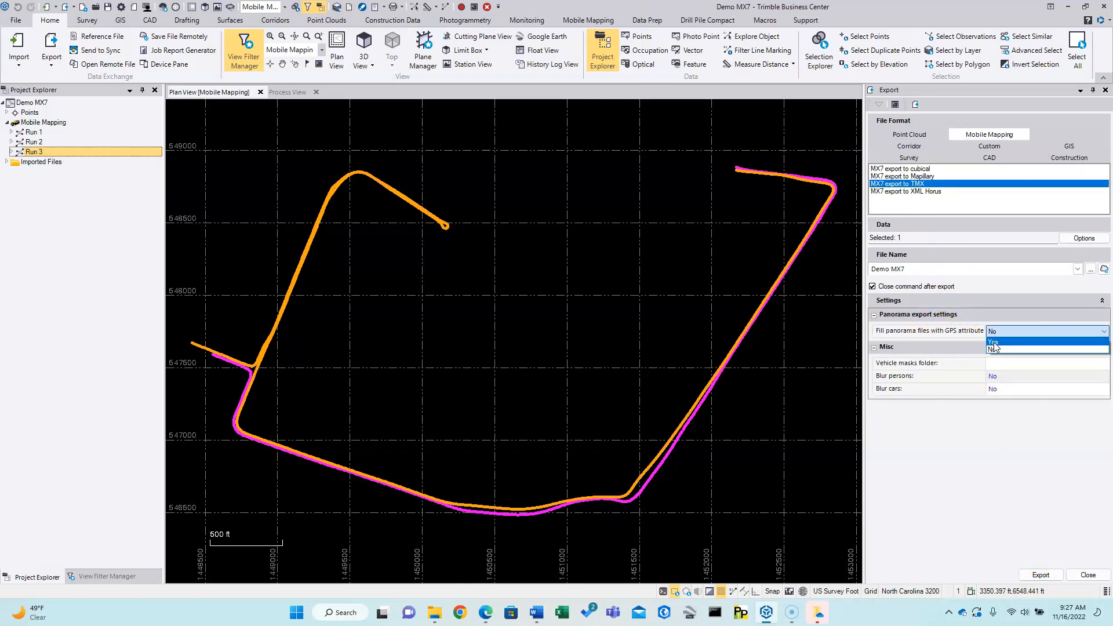
pyautogui.click(994, 343)
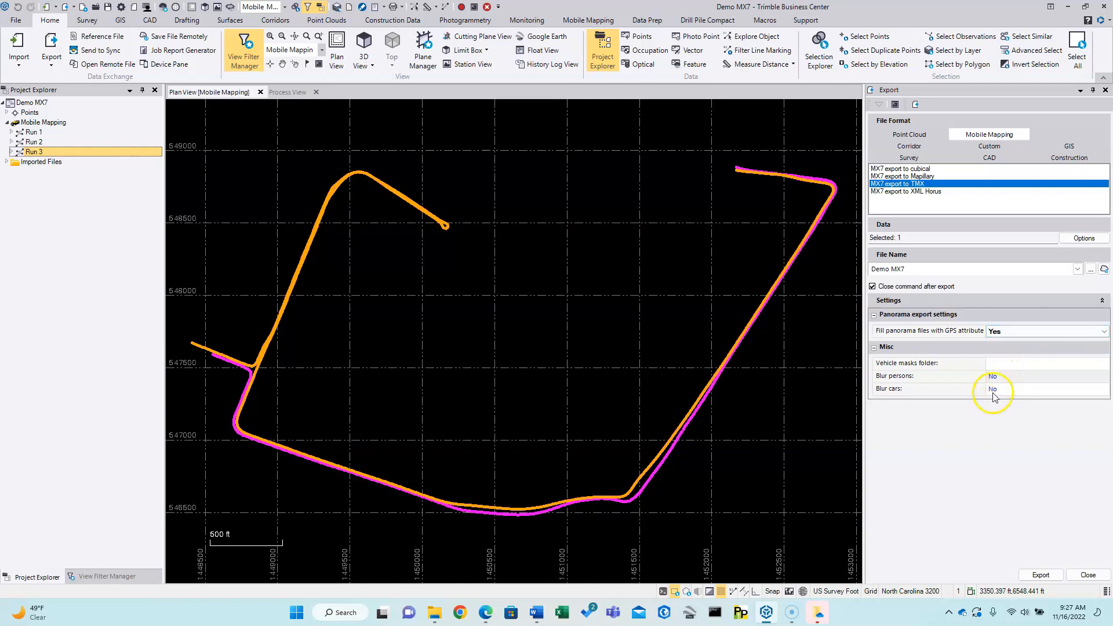
pyautogui.click(1052, 577)
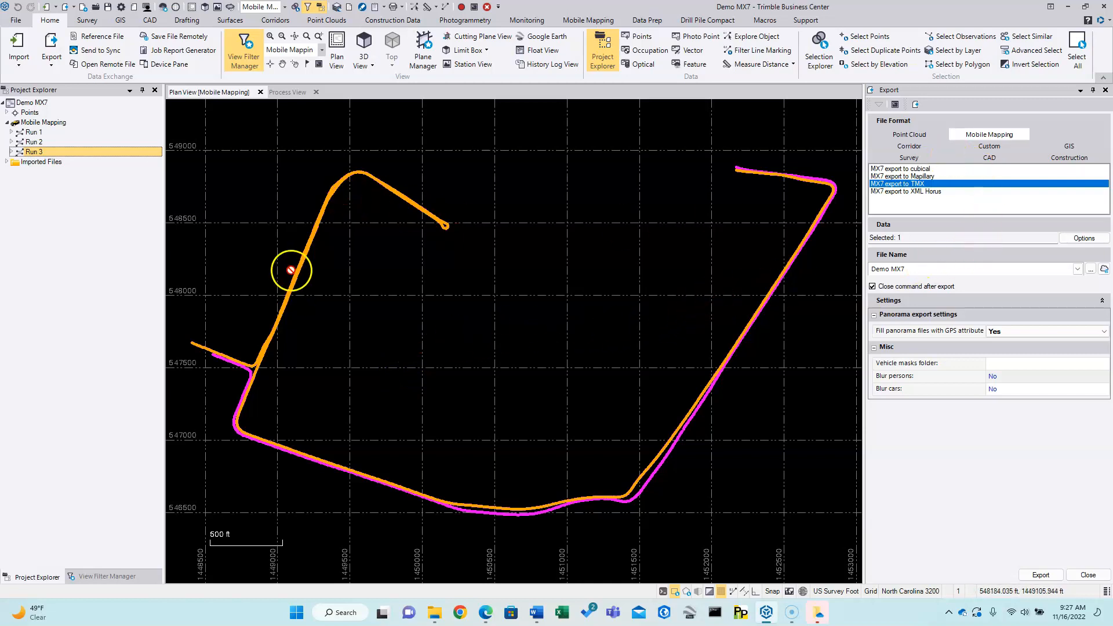
pyautogui.rightClick(444, 308)
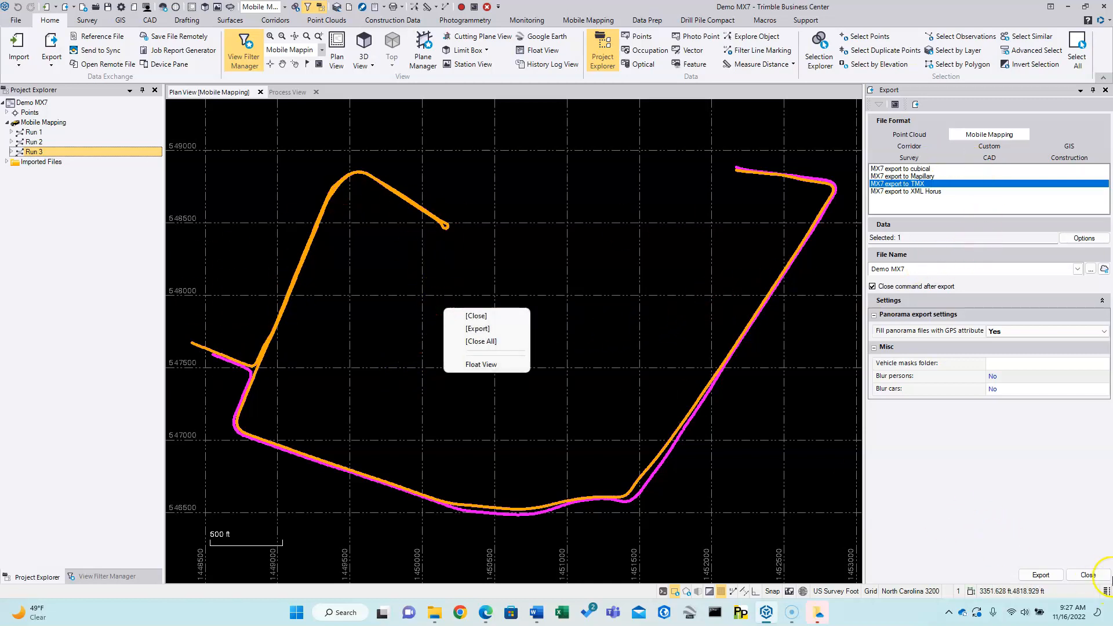
pyautogui.click(1089, 575)
# Step: Clear the selection of Run 3 in the plan view
pyautogui.click(486, 335)
pyautogui.rightClick(486, 335)
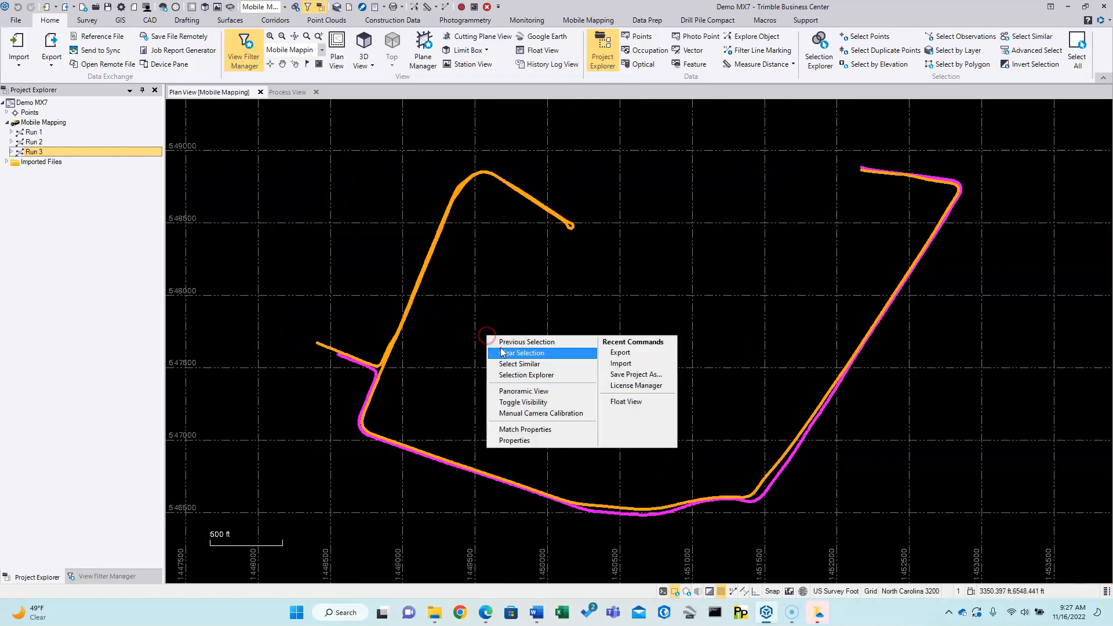
pyautogui.click(503, 355)
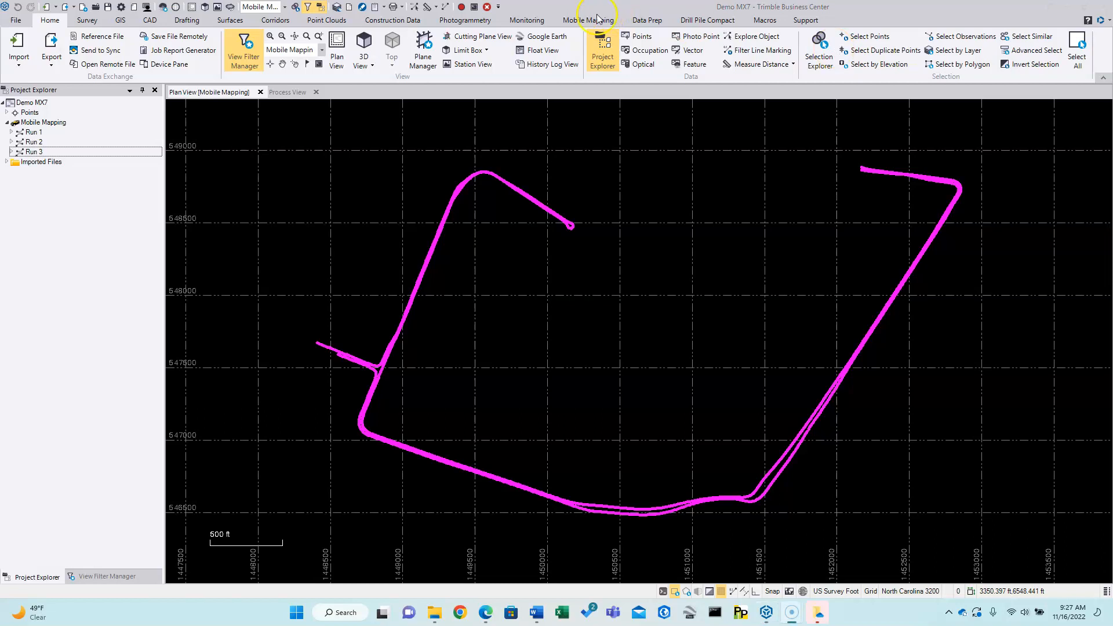
# Step: Select Run 3 in the plan view, open its panoramic view and agree to resume the import of the panoramic views
pyautogui.click(598, 18)
pyautogui.click(317, 45)
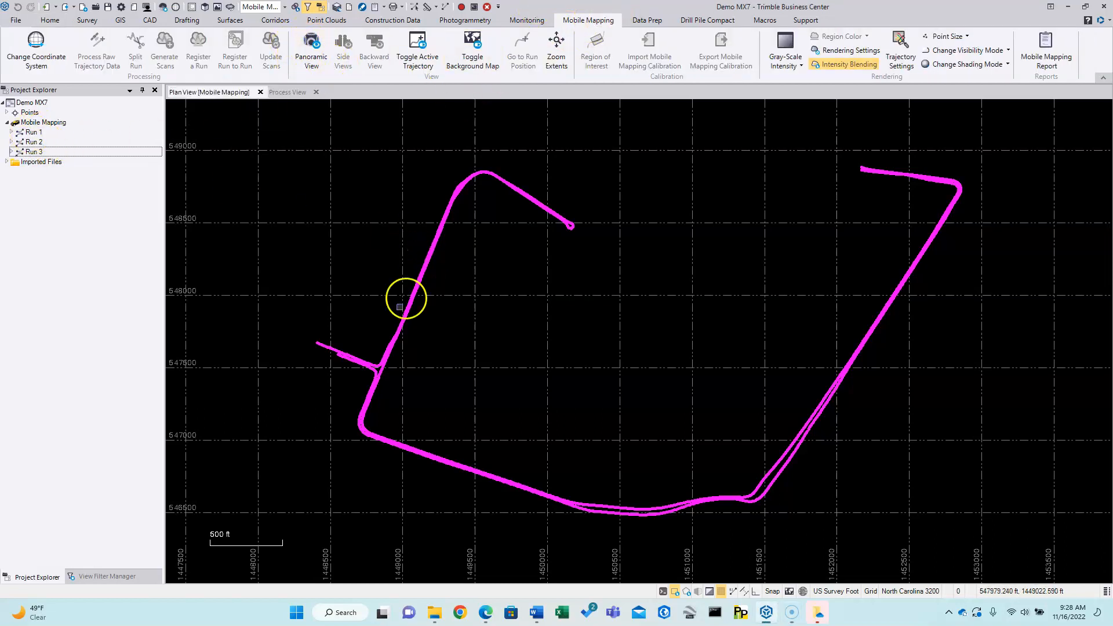
pyautogui.scroll(4, 369, 364)
pyautogui.scroll(6, 354, 308)
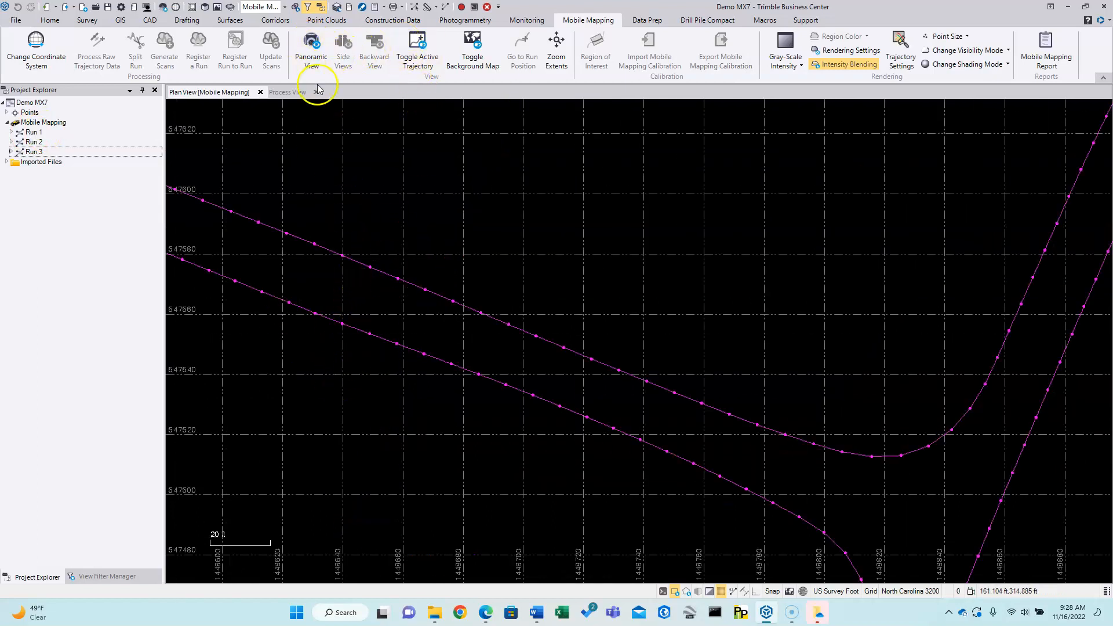
pyautogui.click(307, 38)
pyautogui.click(399, 281)
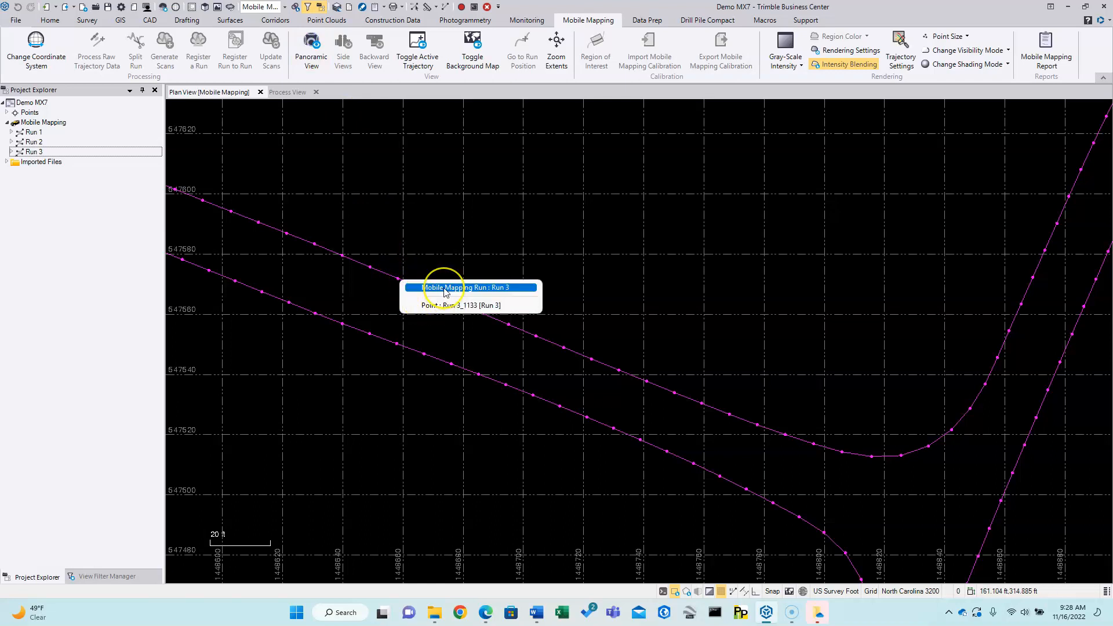
pyautogui.click(445, 287)
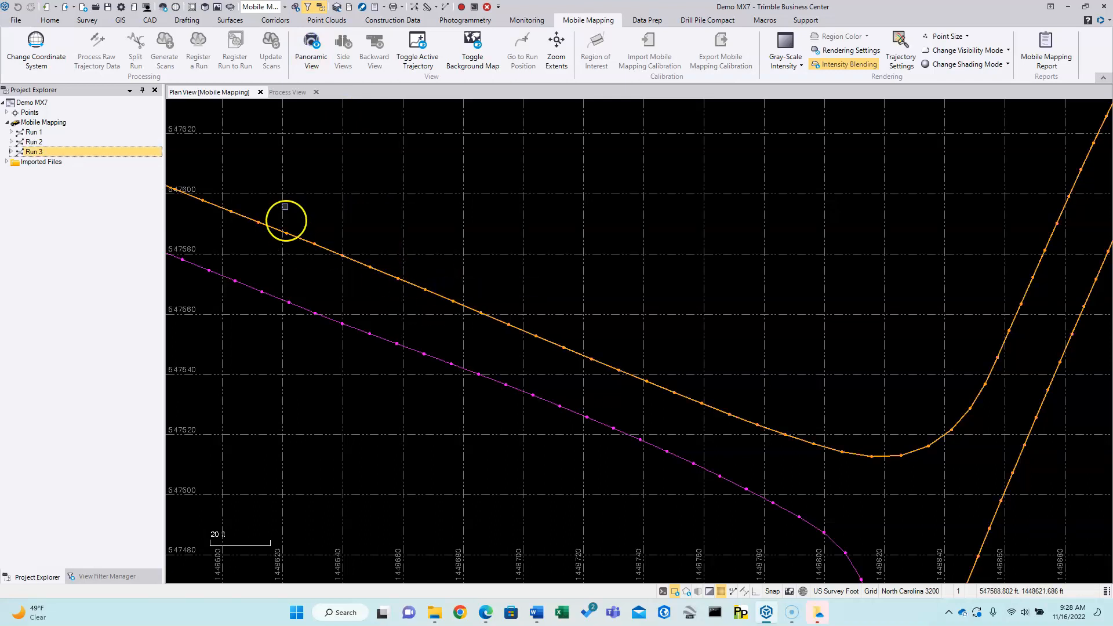
pyautogui.click(314, 44)
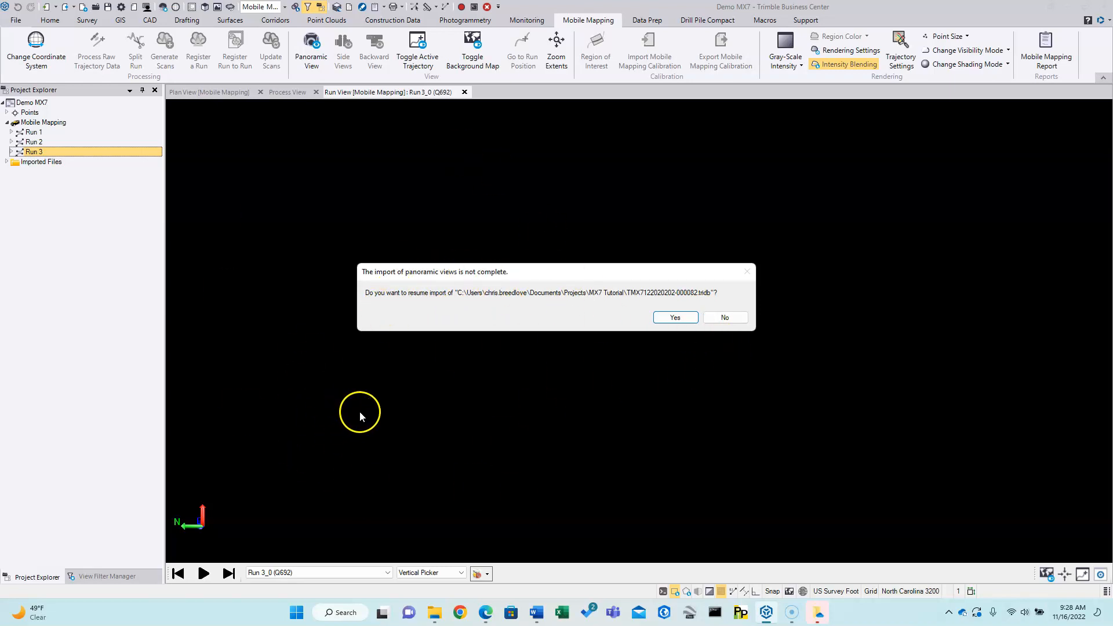
pyautogui.click(665, 319)
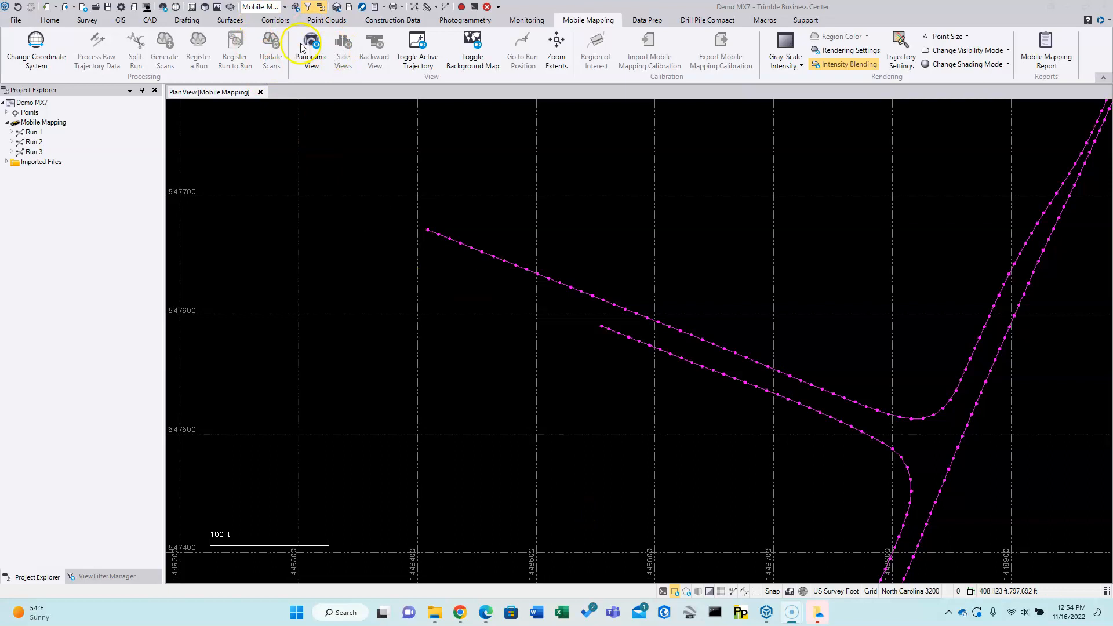
# Step: Open the panoramic view of Run 1 and arrange it with the plan view in a new horizontal tab group
pyautogui.rightClick(35, 133)
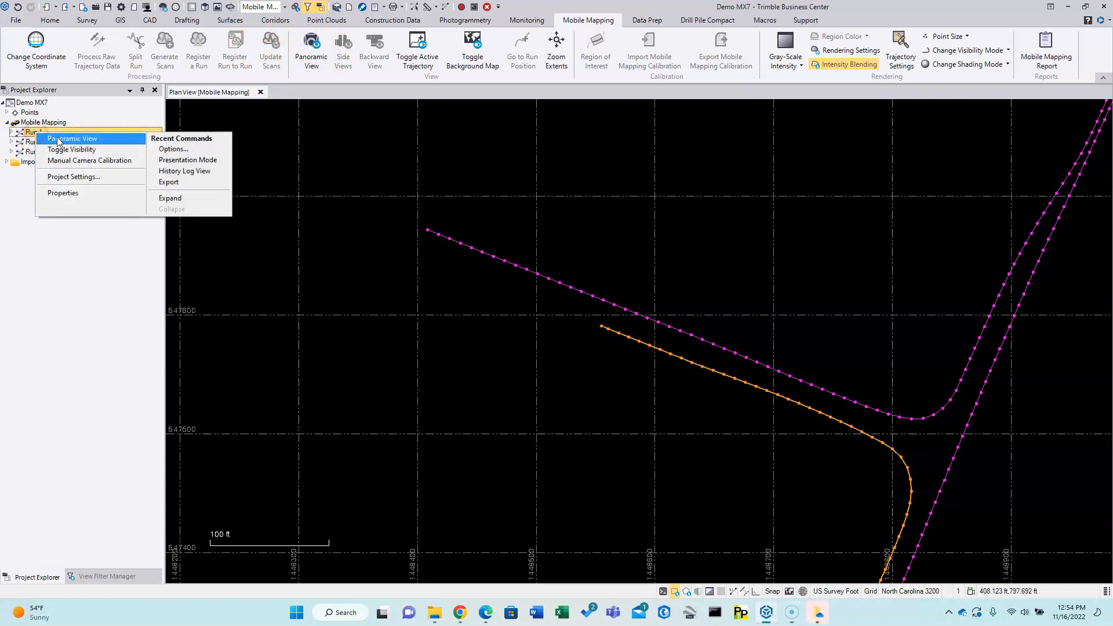
pyautogui.click(12, 132)
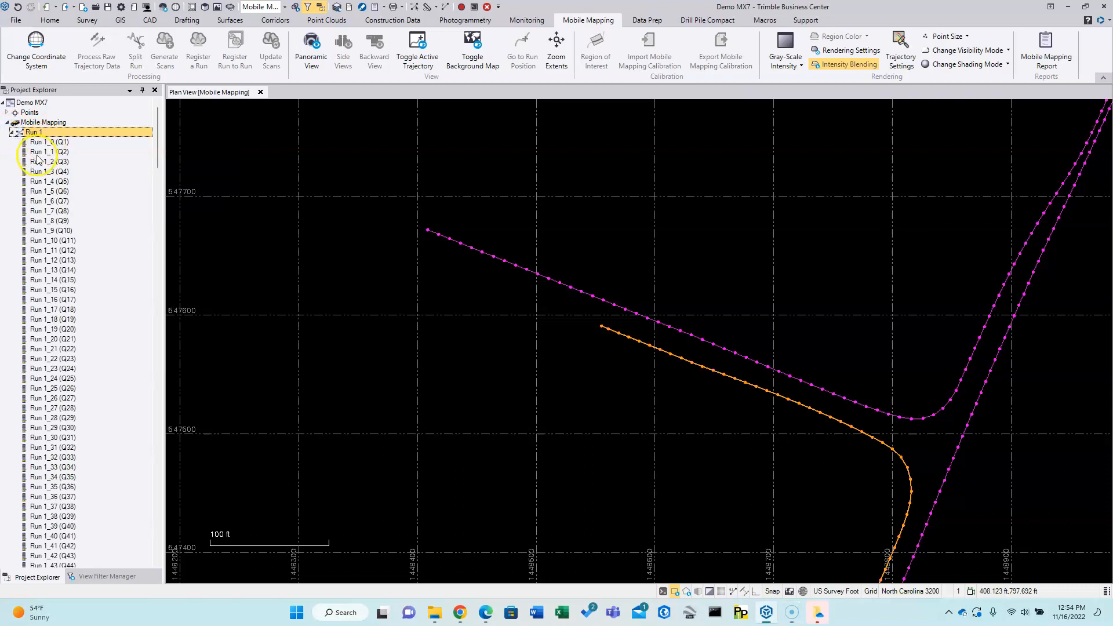
pyautogui.rightClick(33, 134)
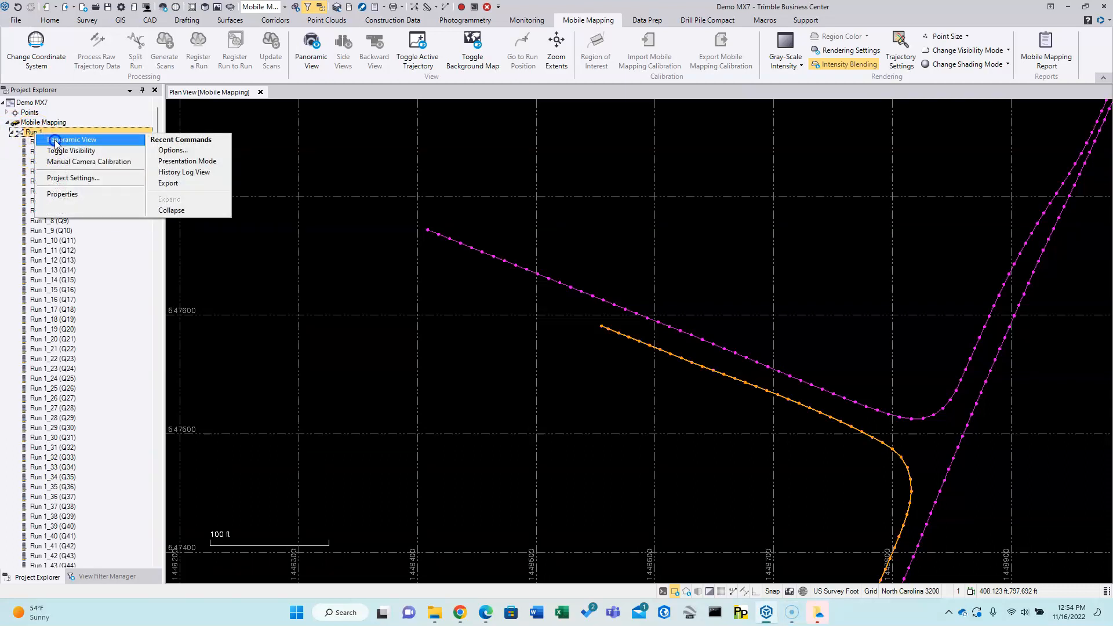
pyautogui.click(54, 141)
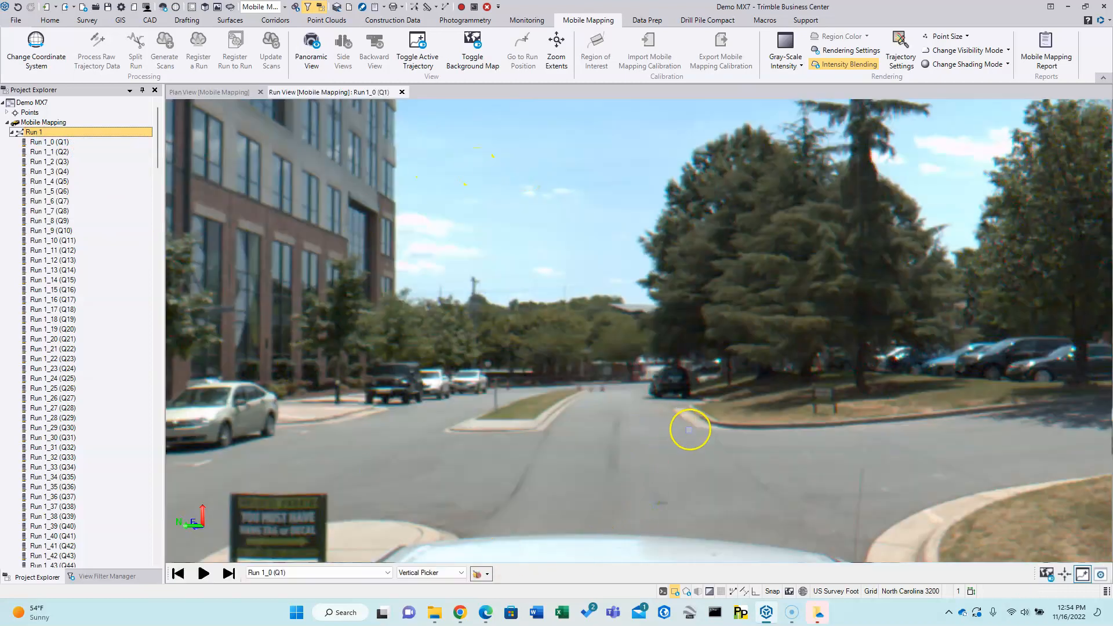
pyautogui.moveTo(686, 423); pyautogui.dragTo(461, 352)
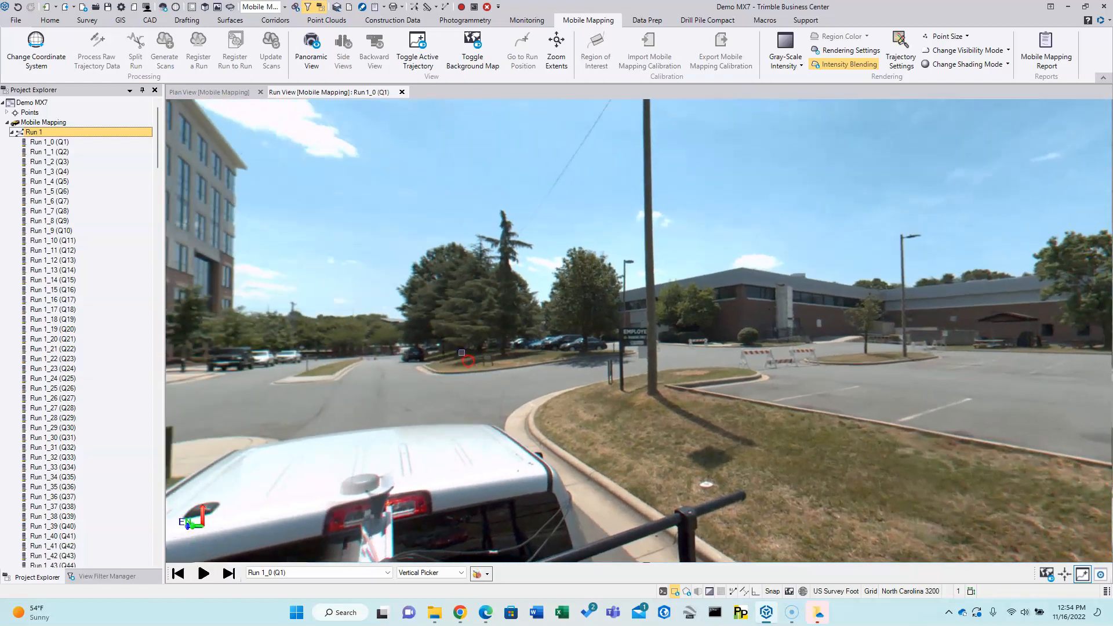
pyautogui.moveTo(279, 139); pyautogui.dragTo(279, 140, button='right')
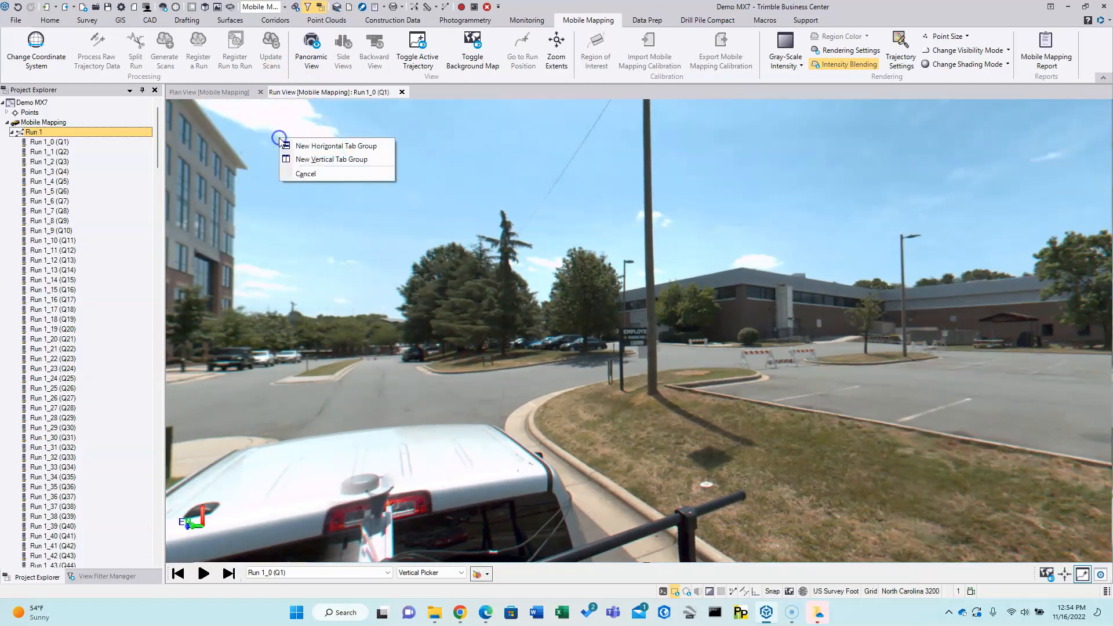
pyautogui.click(322, 143)
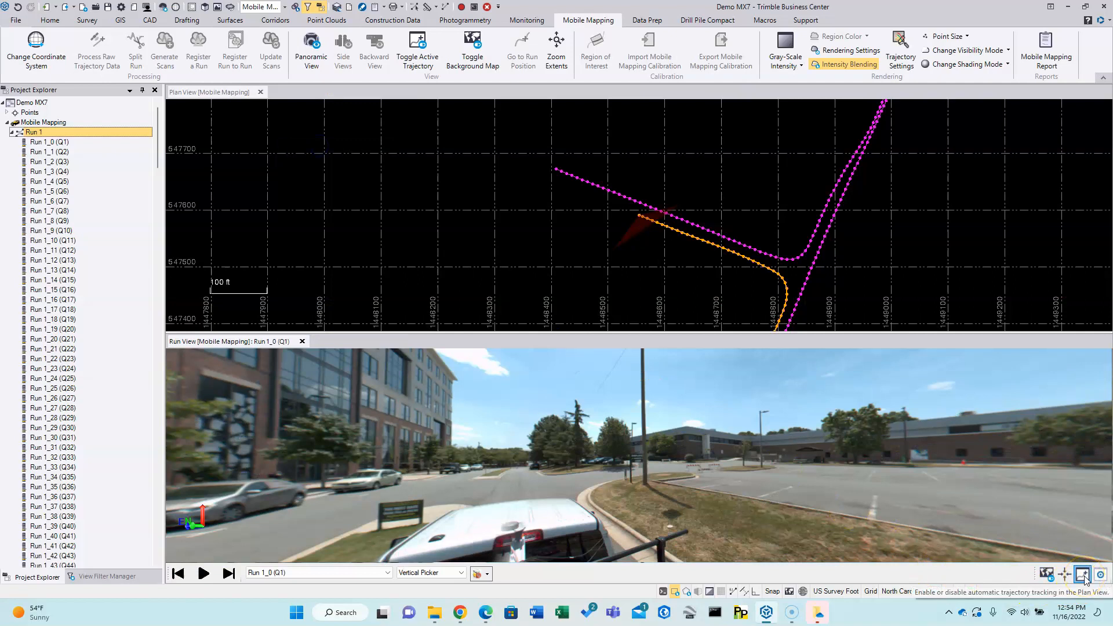
# Step: Clear the selection of Run 1 and switch the panorama to point Run 3_644 by picking it in the plan view
pyautogui.rightClick(708, 291)
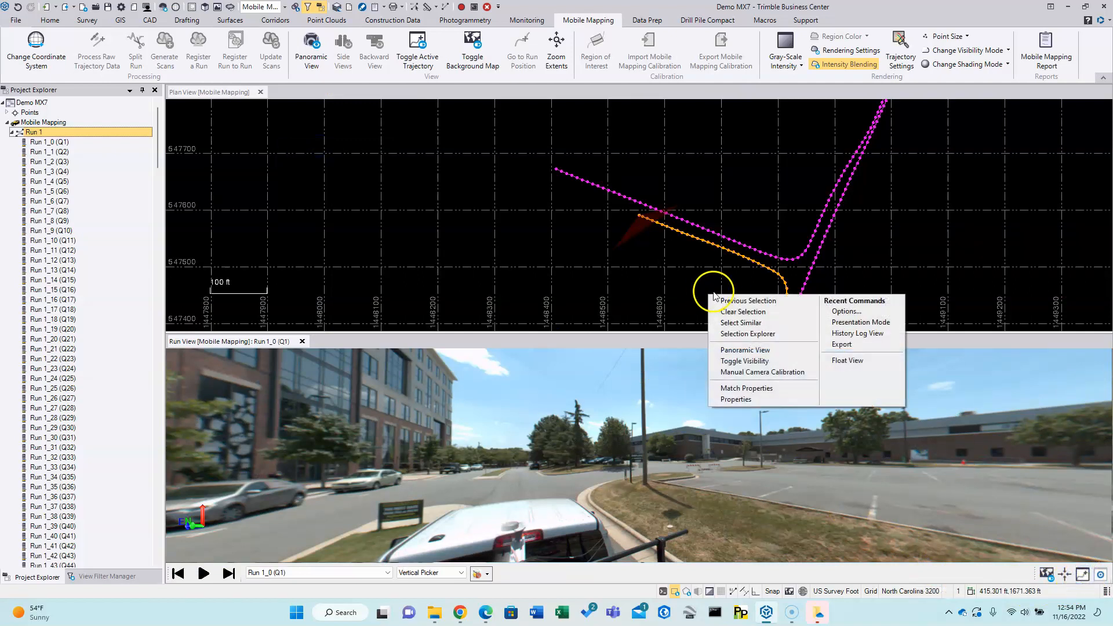
pyautogui.click(737, 312)
pyautogui.click(795, 306)
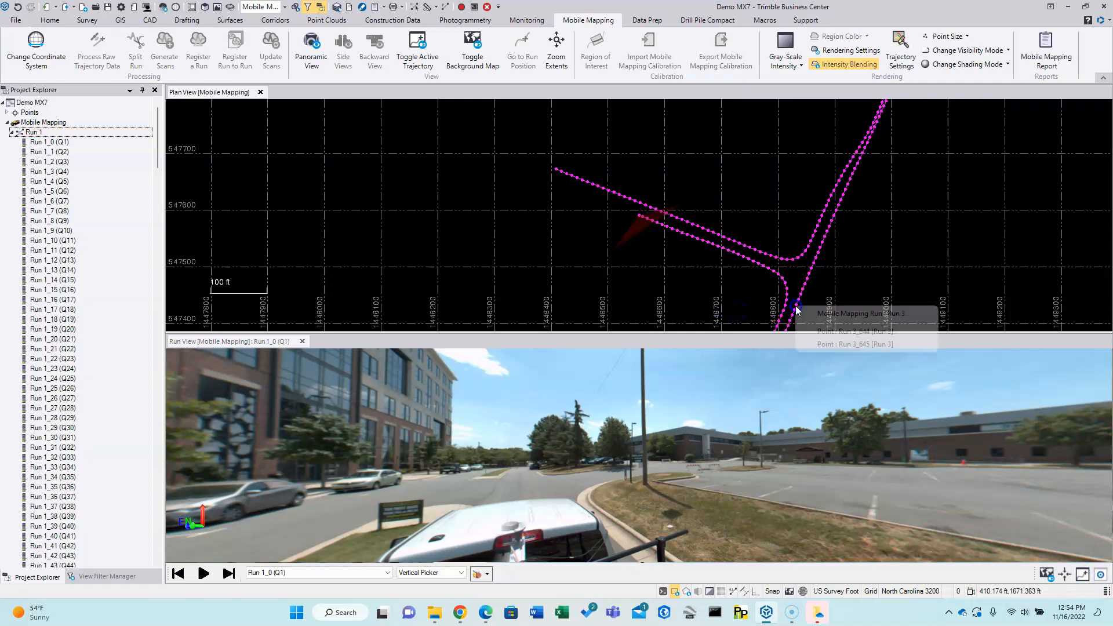
pyautogui.click(835, 331)
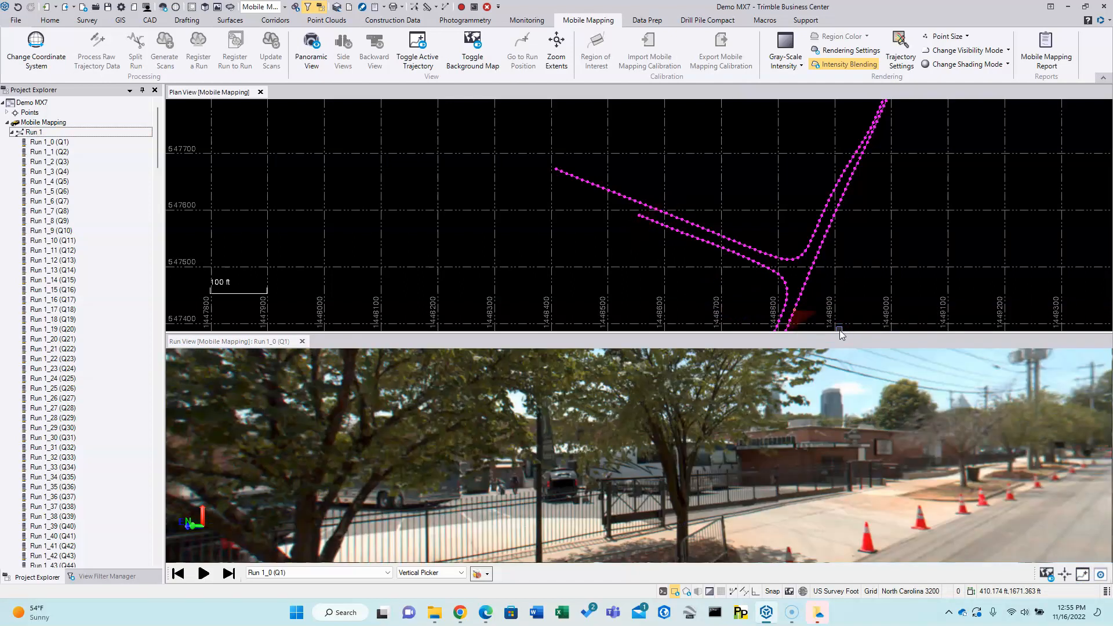
# Step: Turn on the background map in the plan view and look closely at the camera position of Run 3_644
pyautogui.click(788, 592)
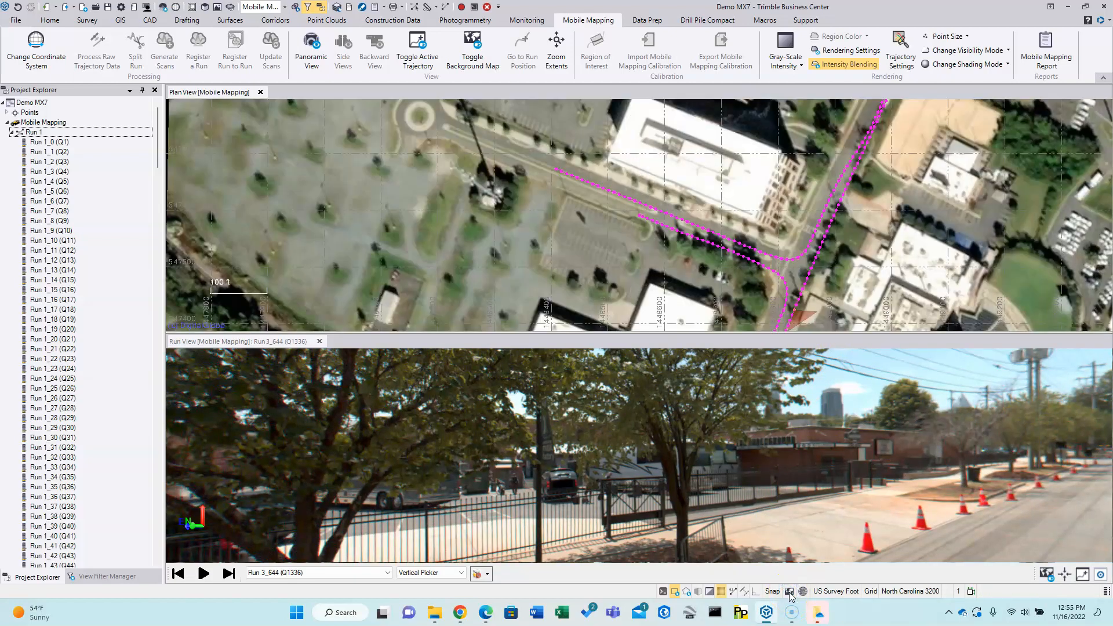
pyautogui.moveTo(731, 298); pyautogui.dragTo(682, 195, button='middle')
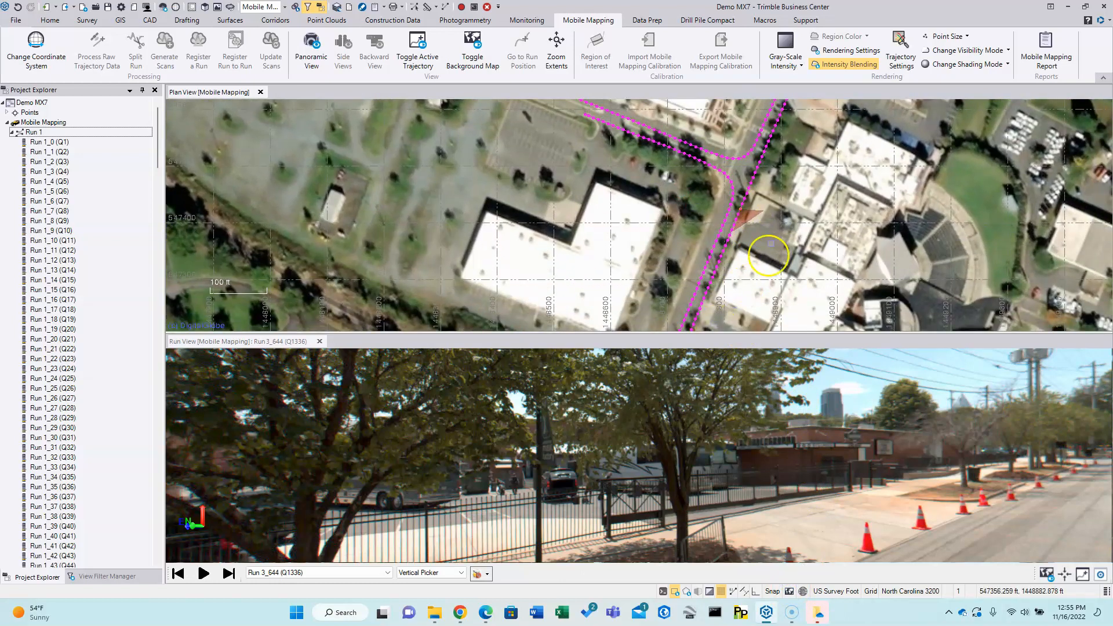
pyautogui.scroll(4, 745, 223)
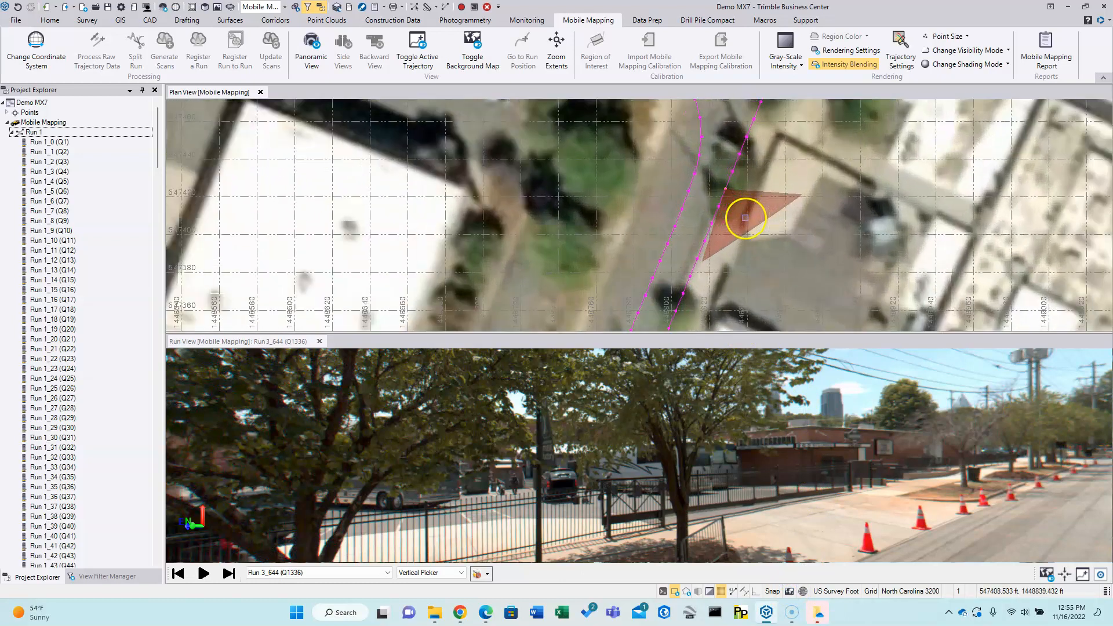
# Step: Look around the Run 3_644 panorama, examining the road, vehicle and sidewalk while following the viewing direction in the plan view
pyautogui.moveTo(712, 500); pyautogui.dragTo(690, 455, button='right')
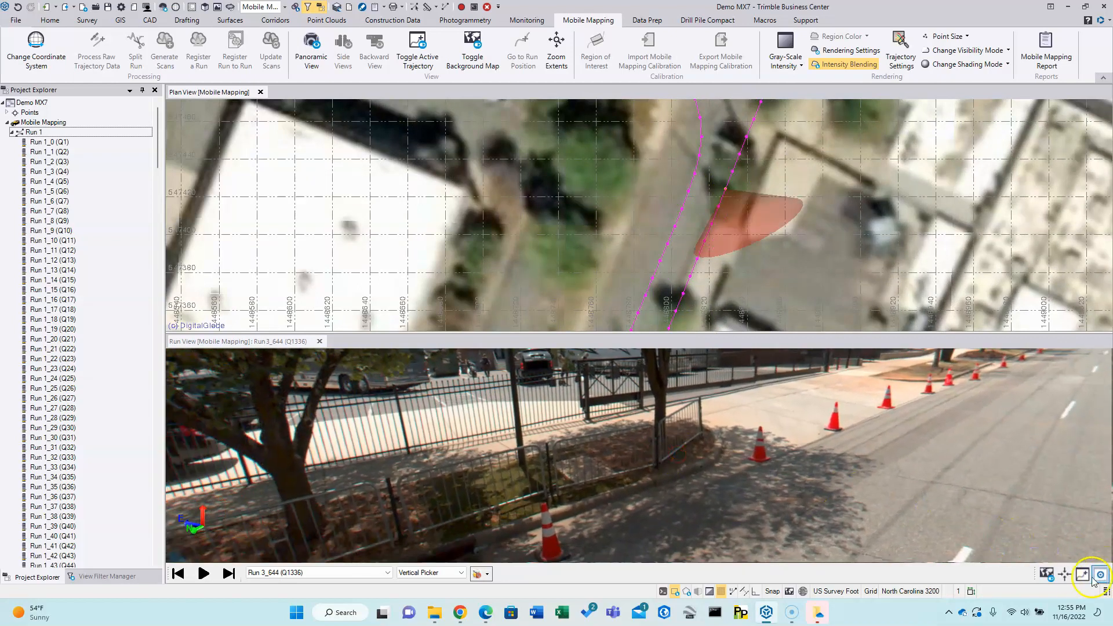
pyautogui.moveTo(681, 457); pyautogui.dragTo(525, 490, button='right')
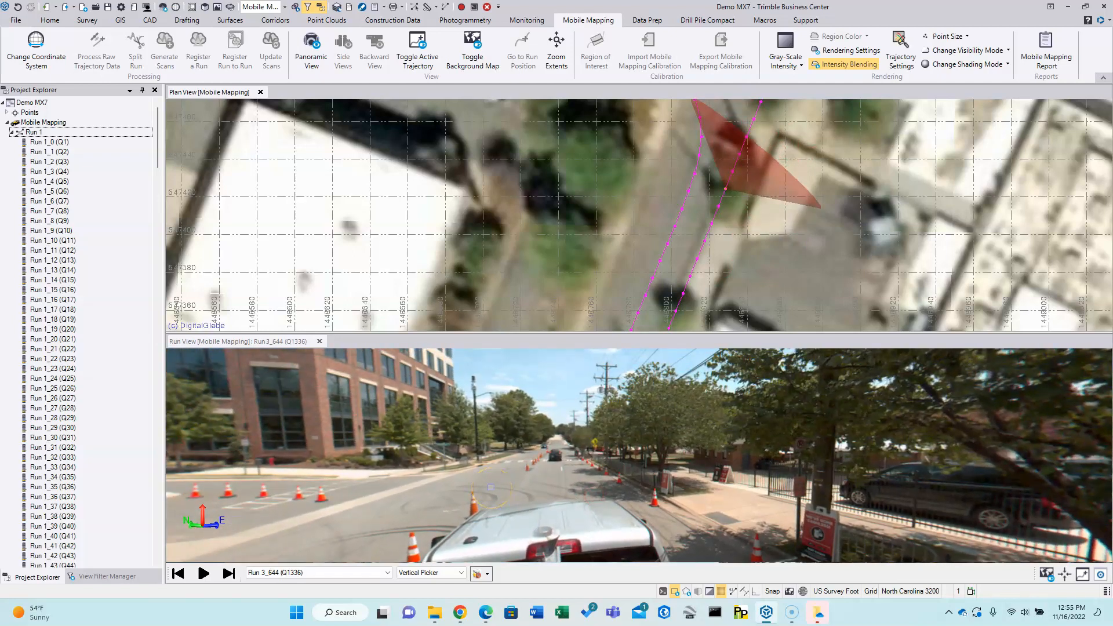
pyautogui.moveTo(492, 488)
pyautogui.moveTo(509, 516); pyautogui.dragTo(453, 471)
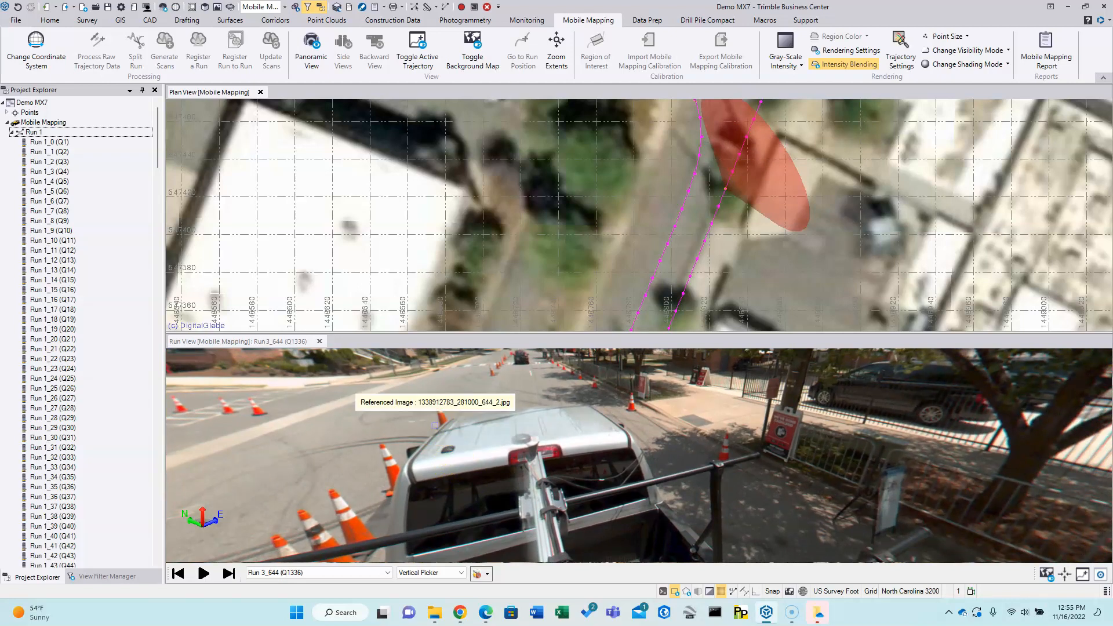
pyautogui.moveTo(549, 469); pyautogui.dragTo(405, 498, button='middle')
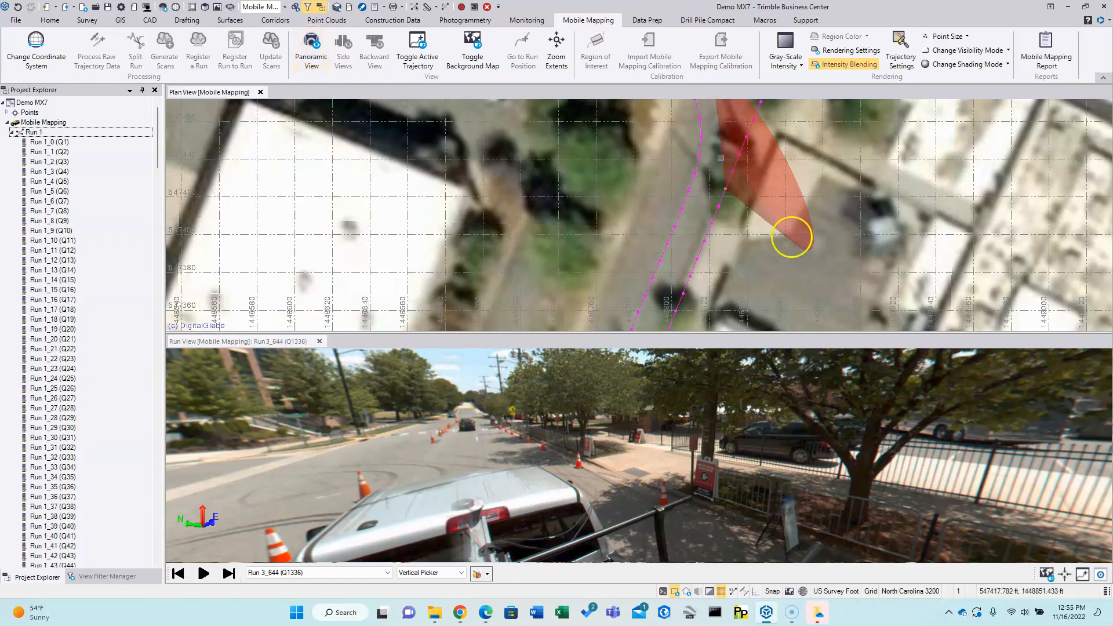
pyautogui.moveTo(671, 497); pyautogui.dragTo(531, 464)
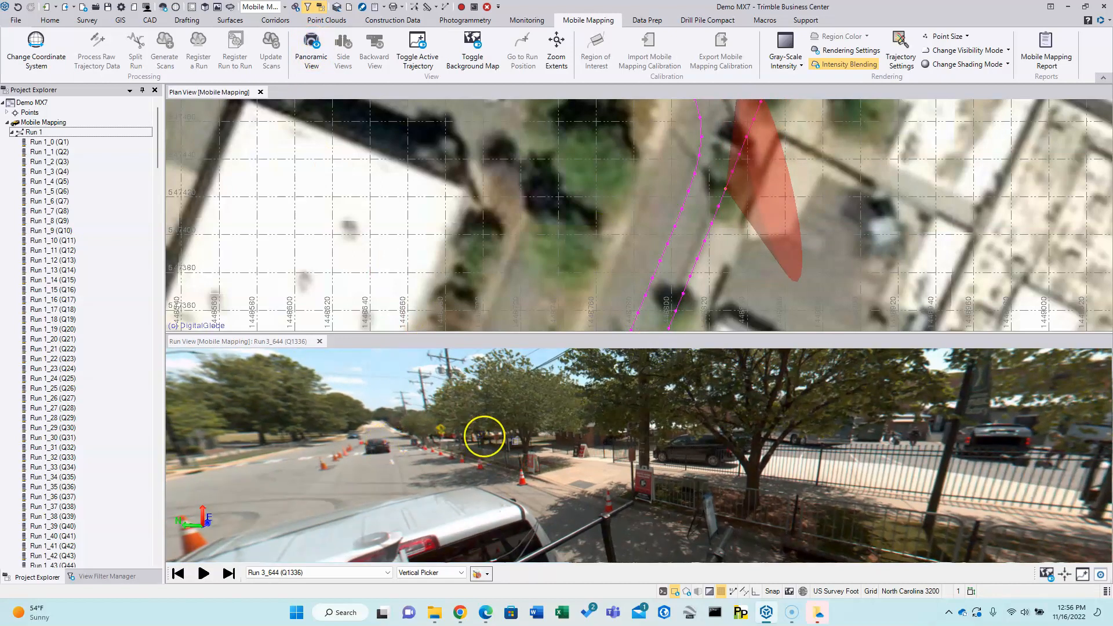